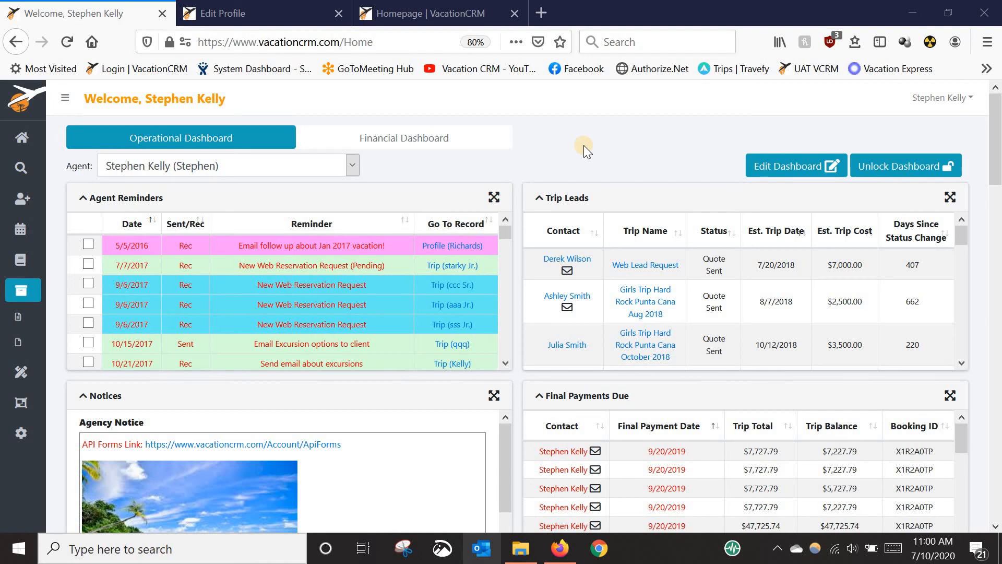
Step: Review the Contact Information and Trip Information fields of the Trip Leads Form on the API forms page
{"action": "left_click", "coordinate": [431, 14]}
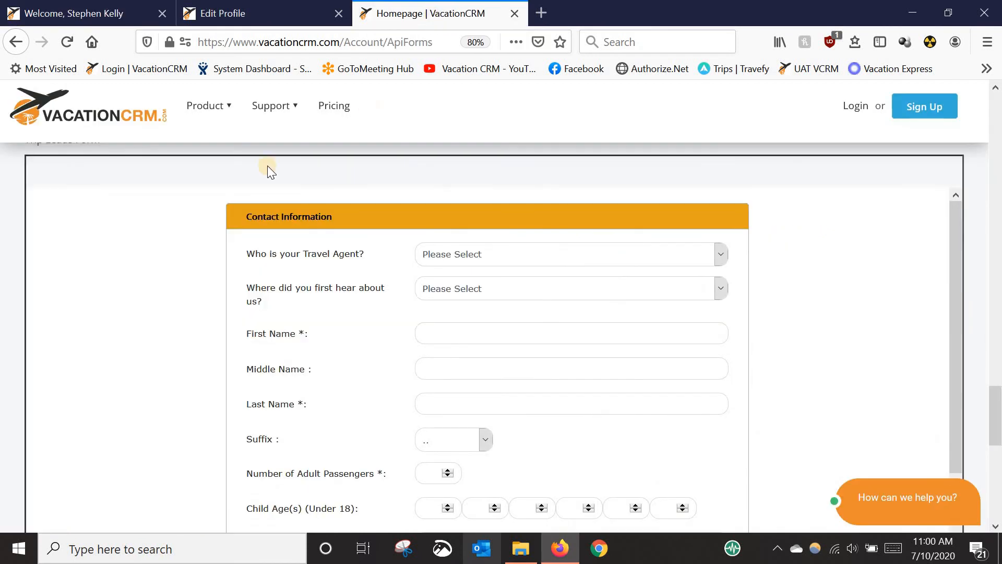
{"action": "scroll", "coordinate": [34, 217], "scroll_direction": "up", "scroll_amount": 1}
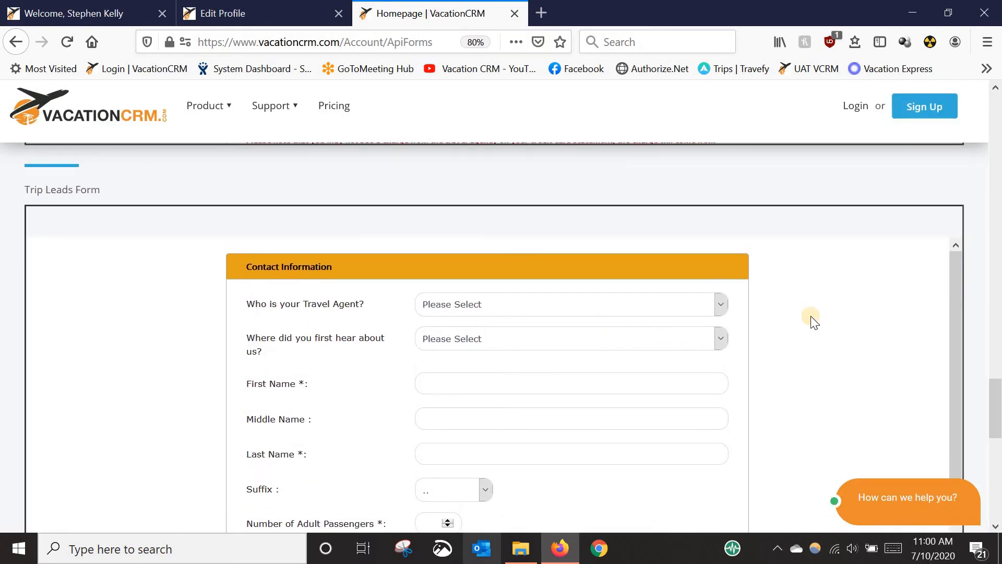
{"action": "left_click_drag", "start_coordinate": [999, 389], "coordinate": [1000, 403]}
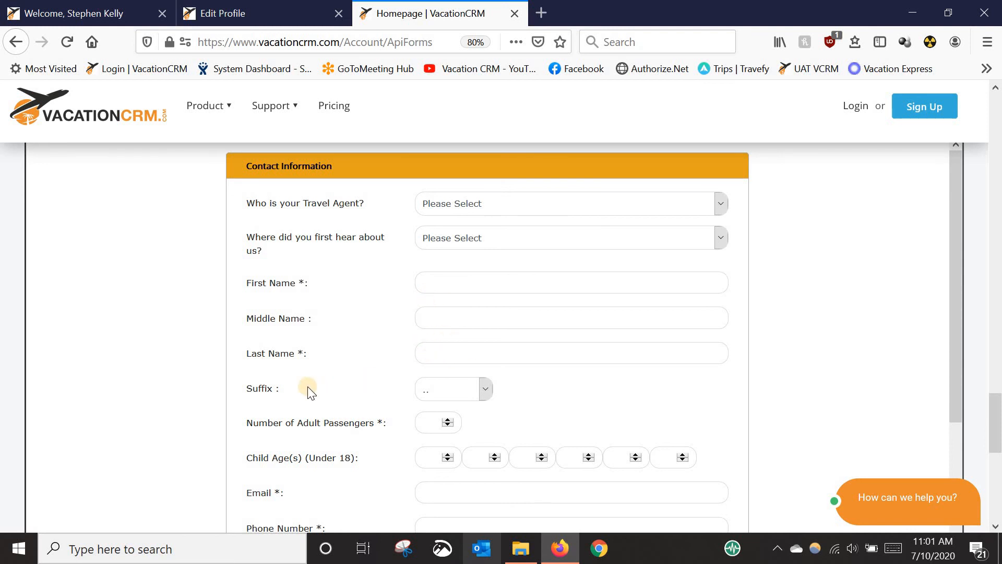
{"action": "scroll", "coordinate": [353, 371], "scroll_direction": "down", "scroll_amount": 3}
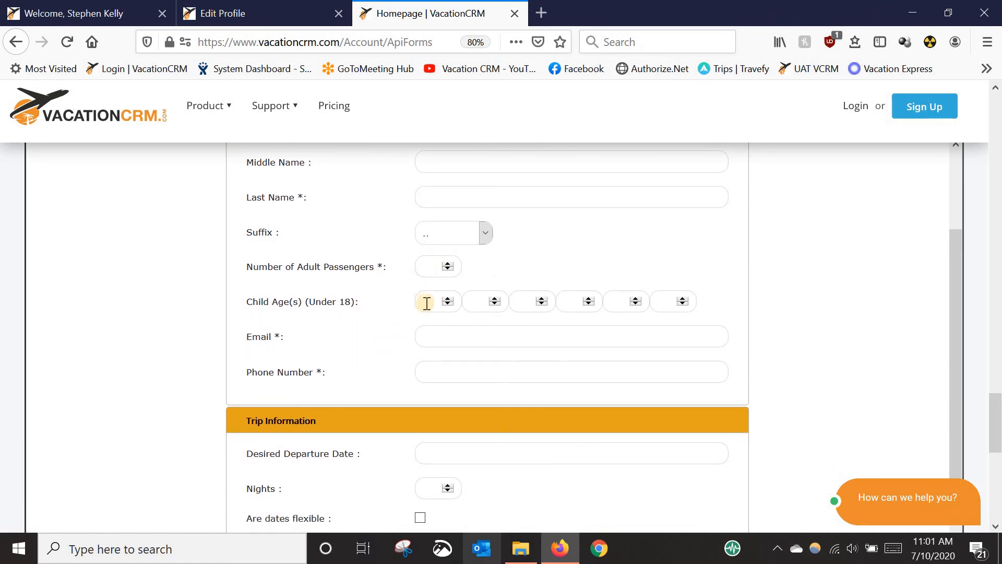
{"action": "scroll", "coordinate": [157, 352], "scroll_direction": "down", "scroll_amount": 3}
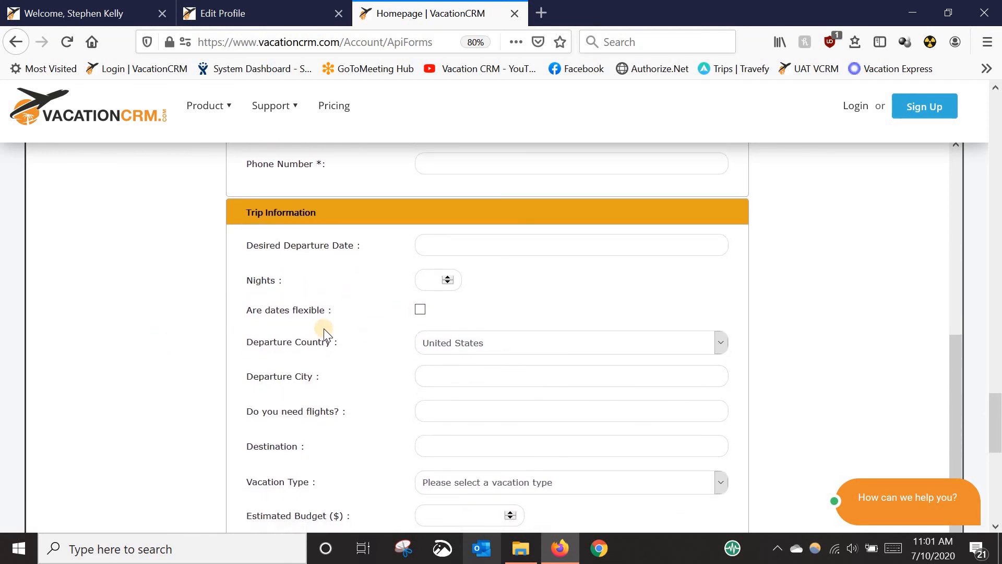
{"action": "scroll", "coordinate": [324, 326], "scroll_direction": "down", "scroll_amount": 2}
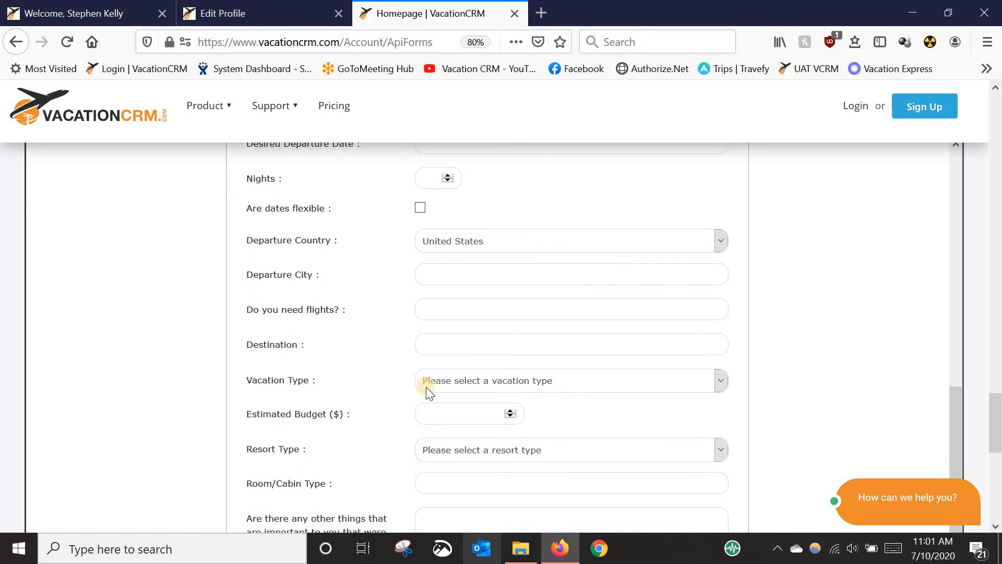
{"action": "scroll", "coordinate": [399, 437], "scroll_direction": "down", "scroll_amount": 2}
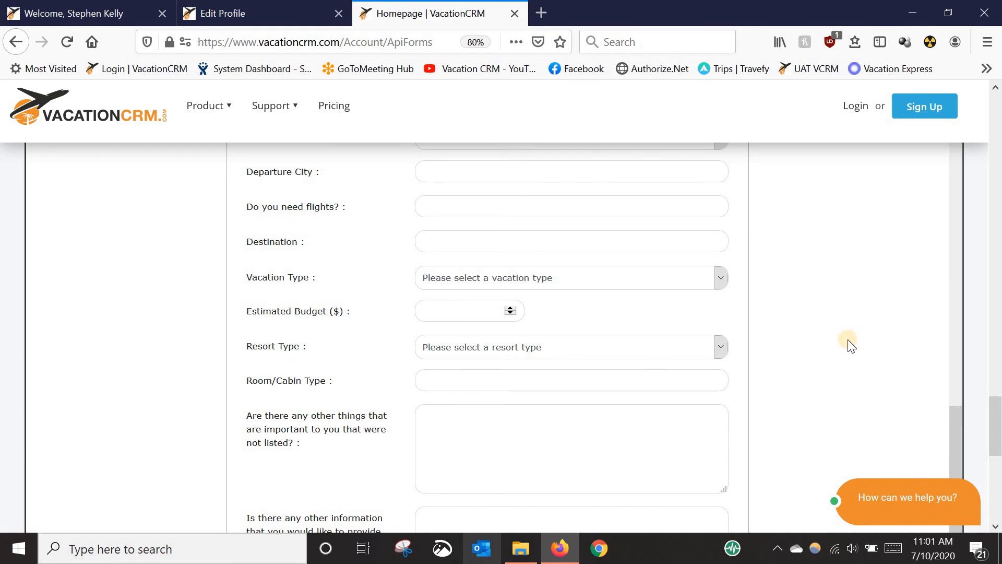
{"action": "scroll", "coordinate": [793, 358], "scroll_direction": "up", "scroll_amount": 2}
{"action": "scroll", "coordinate": [794, 358], "scroll_direction": "up", "scroll_amount": 3}
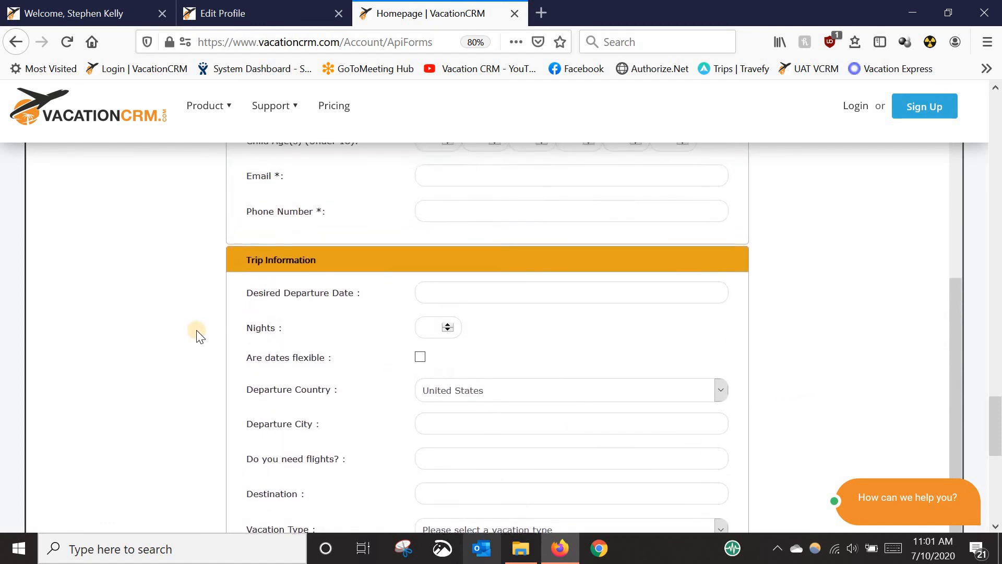
{"action": "scroll", "coordinate": [197, 326], "scroll_direction": "up", "scroll_amount": 4}
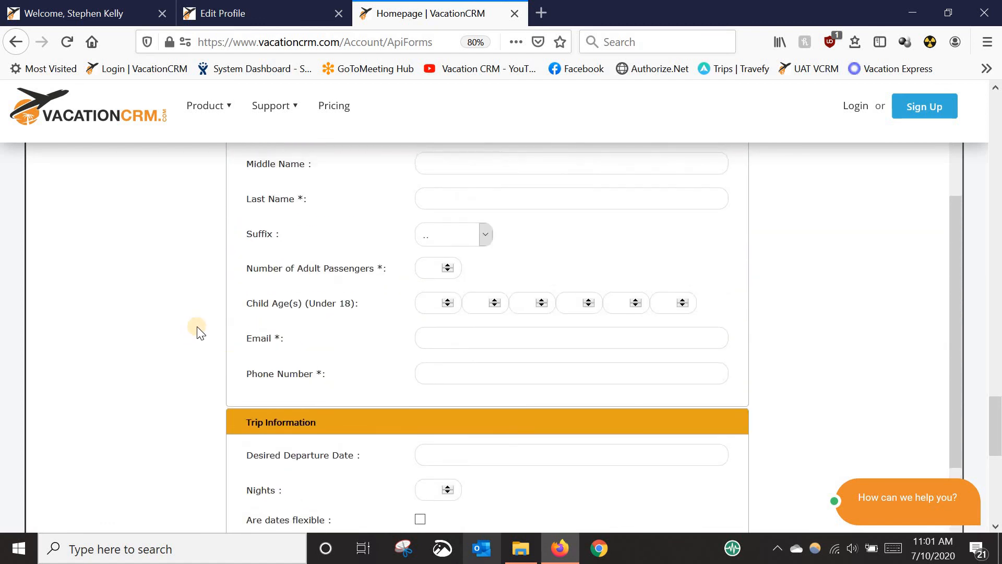
{"action": "scroll", "coordinate": [196, 327], "scroll_direction": "up", "scroll_amount": 1}
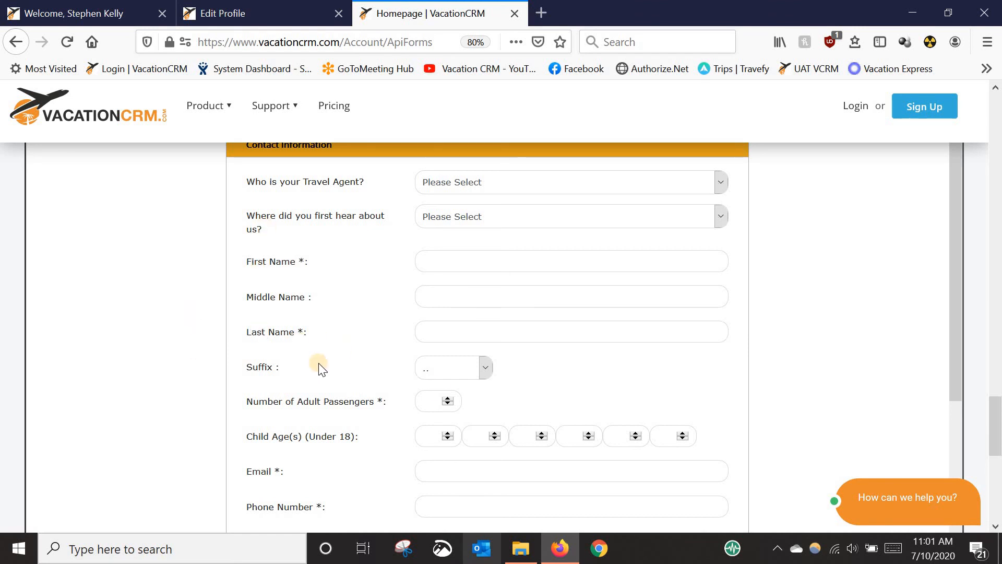
{"action": "left_click", "coordinate": [206, 104]}
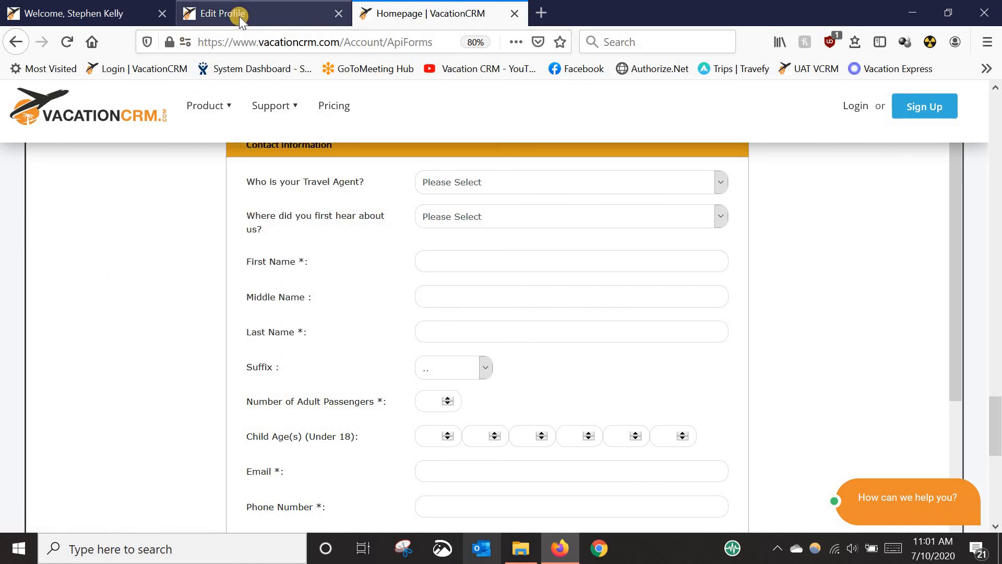
Step: Start a new trip lead from the client's open profile
{"action": "left_click", "coordinate": [121, 15]}
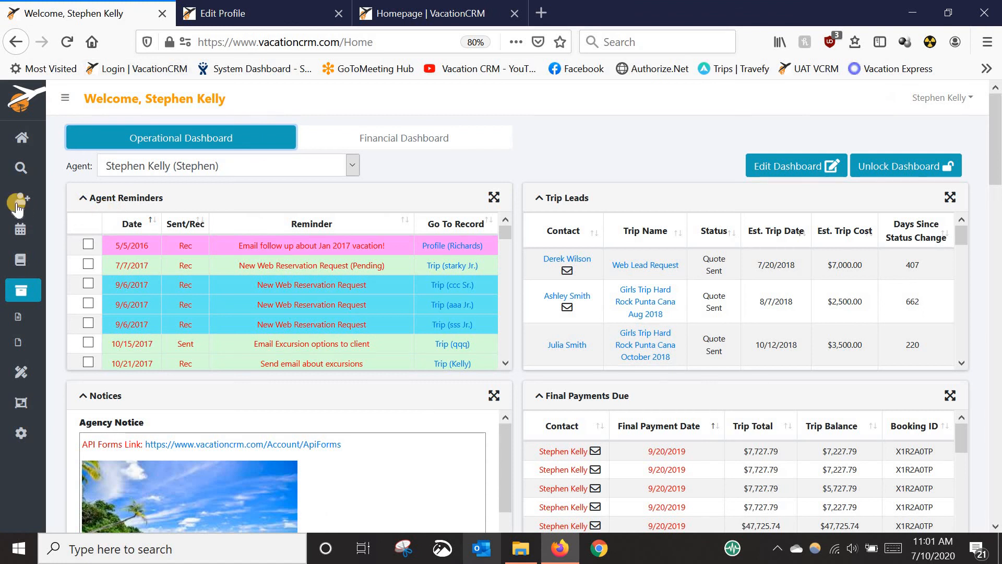
{"action": "mouse_move", "coordinate": [21, 206]}
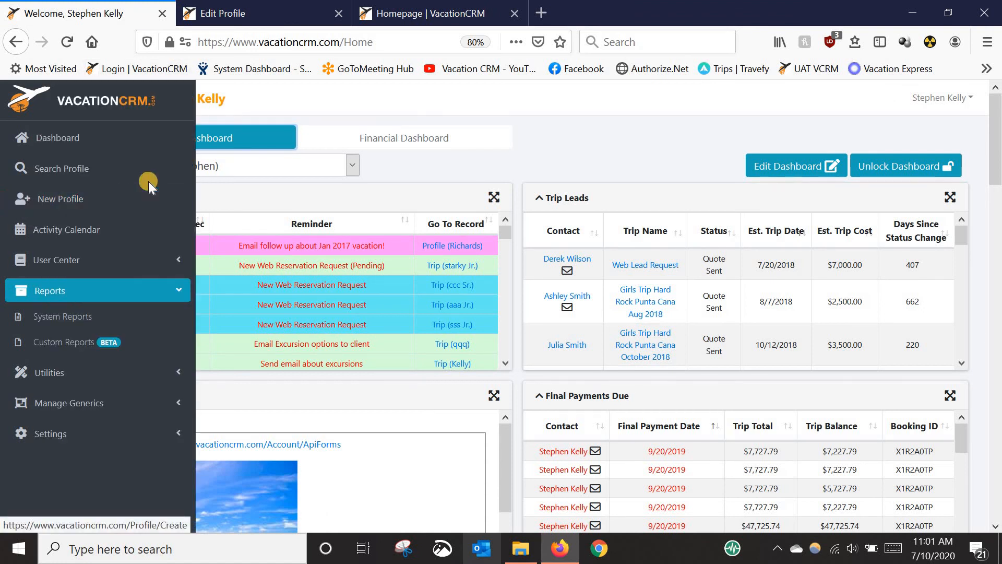
{"action": "left_click", "coordinate": [230, 8]}
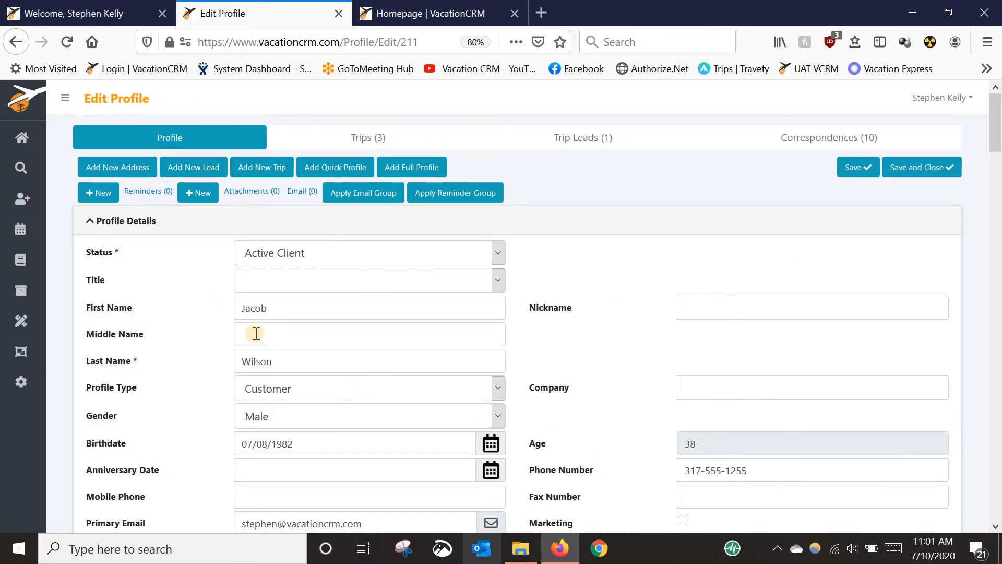
{"action": "left_click", "coordinate": [208, 169]}
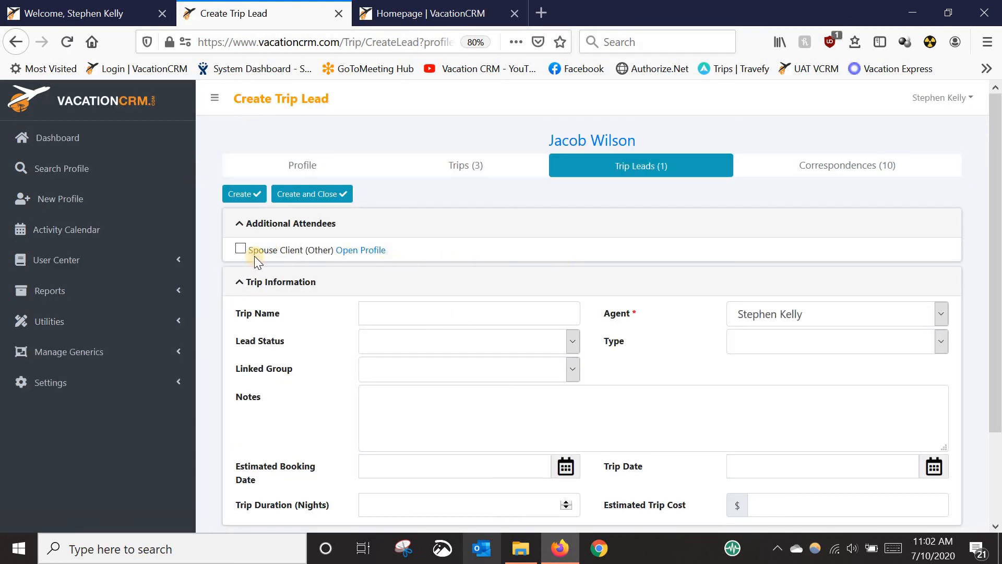
Step: Name the trip lead "Family Trip Mexico Dec 2020"
{"action": "left_click", "coordinate": [372, 313]}
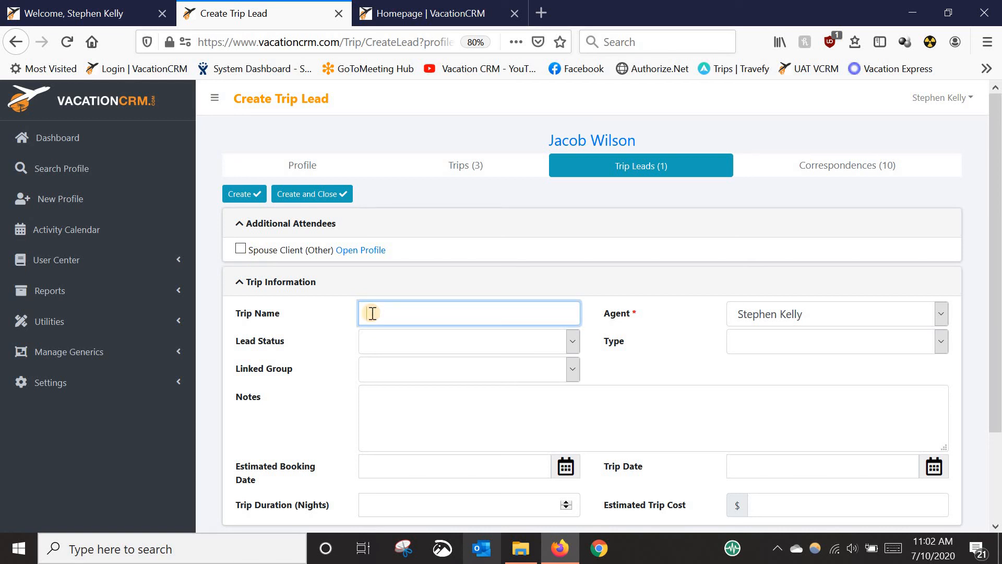
{"action": "type", "text": "Family"}
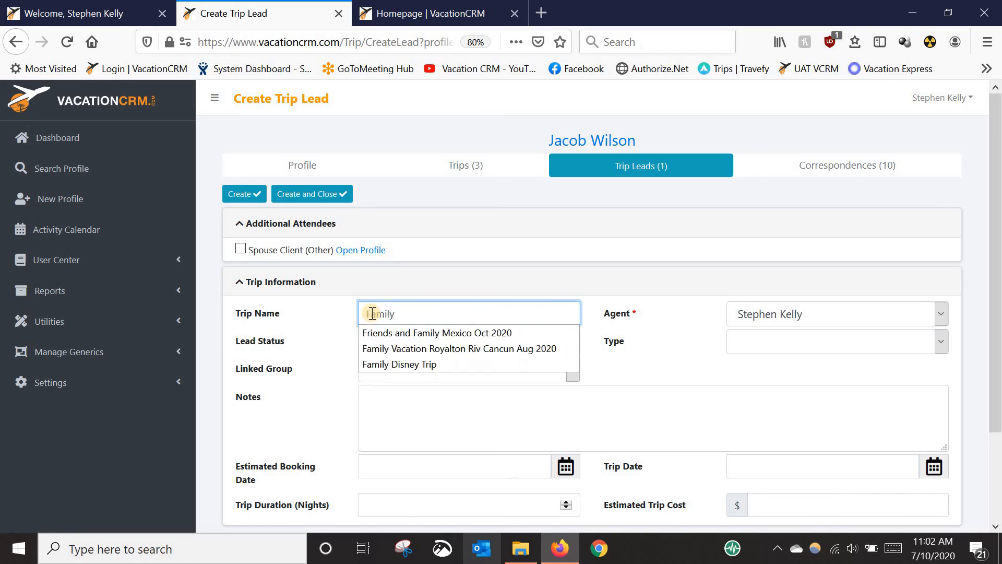
{"action": "type", "text": " Trip De"}
{"action": "key", "text": "BackSpace"}
{"action": "key", "text": "BackSpace"}
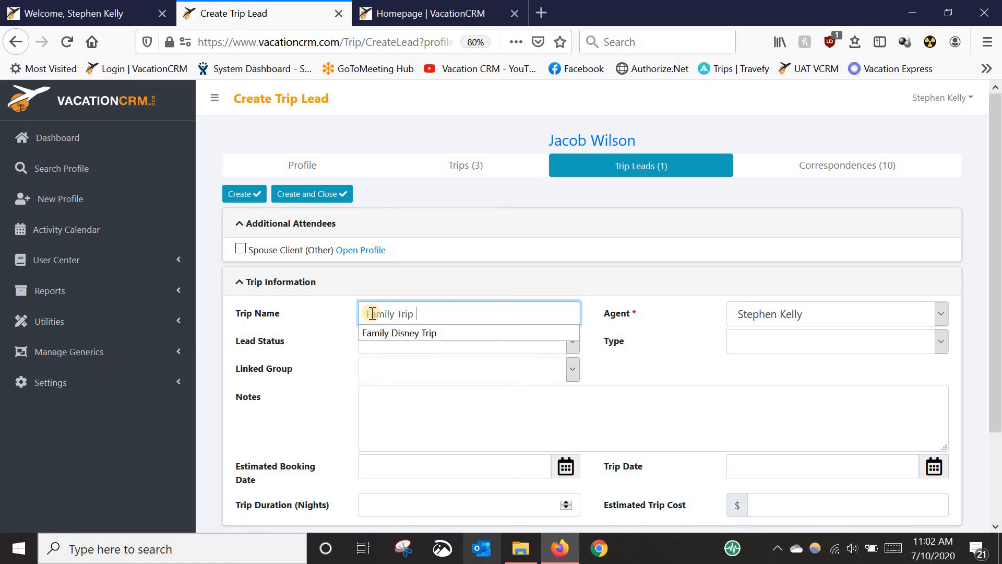
{"action": "type", "text": "mex"}
{"action": "key", "text": "BackSpace"}
{"action": "type", "text": "Me"}
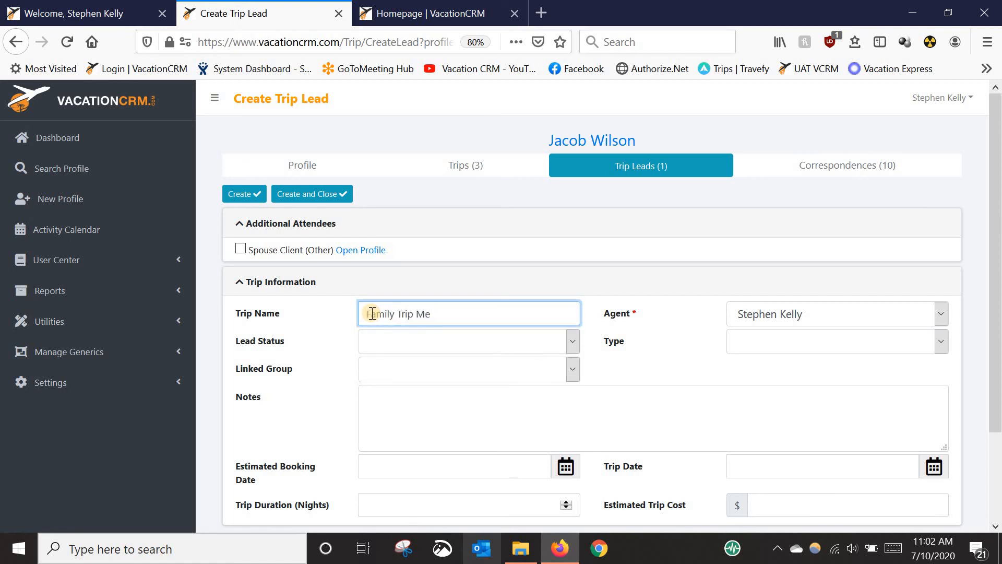
{"action": "type", "text": "xico Dec 2020"}
Step: Set the lead status to Initial Contact and the trip type to Family Vacation
{"action": "left_click", "coordinate": [387, 338]}
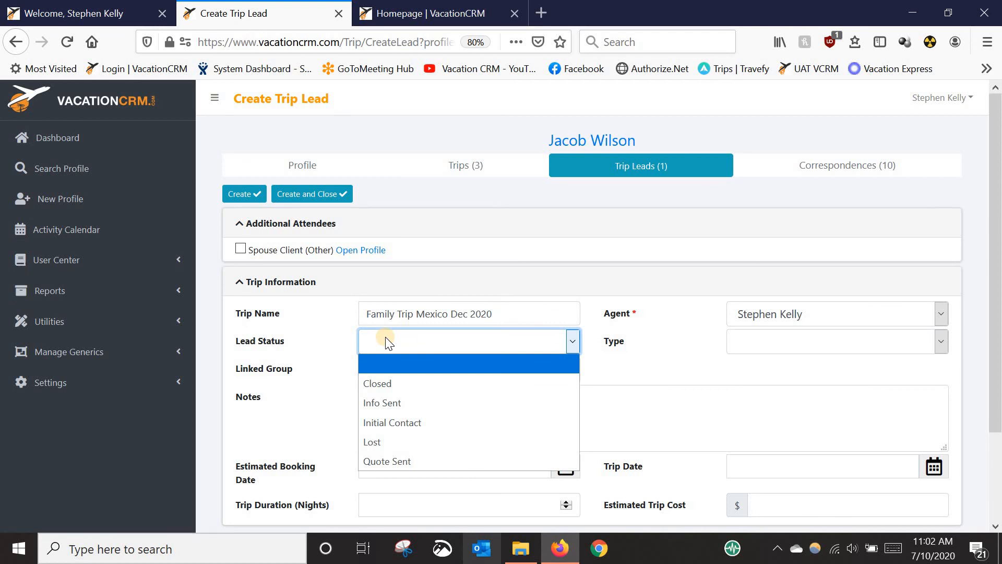
{"action": "left_click", "coordinate": [405, 422]}
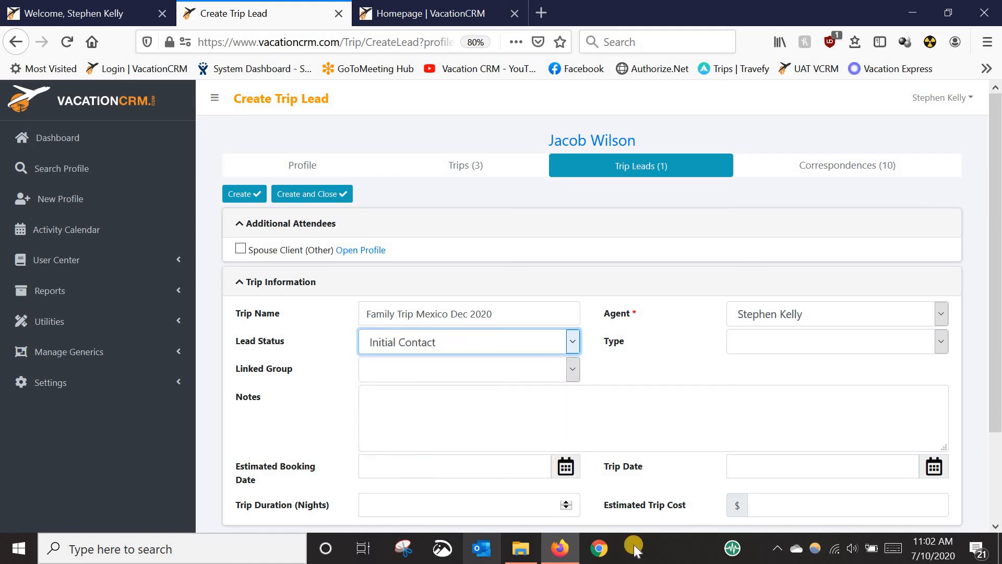
{"action": "left_click", "coordinate": [761, 349]}
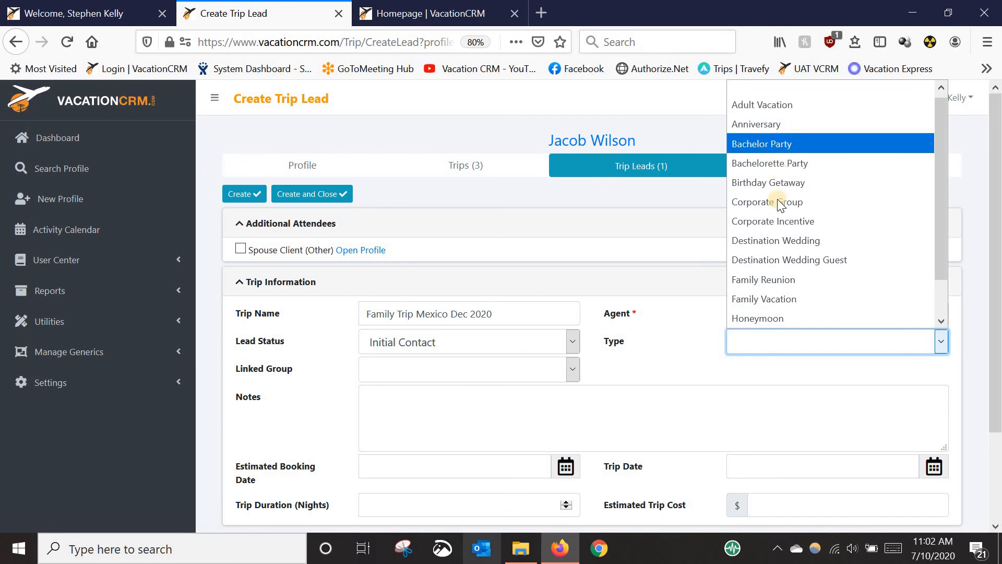
{"action": "left_click", "coordinate": [767, 299]}
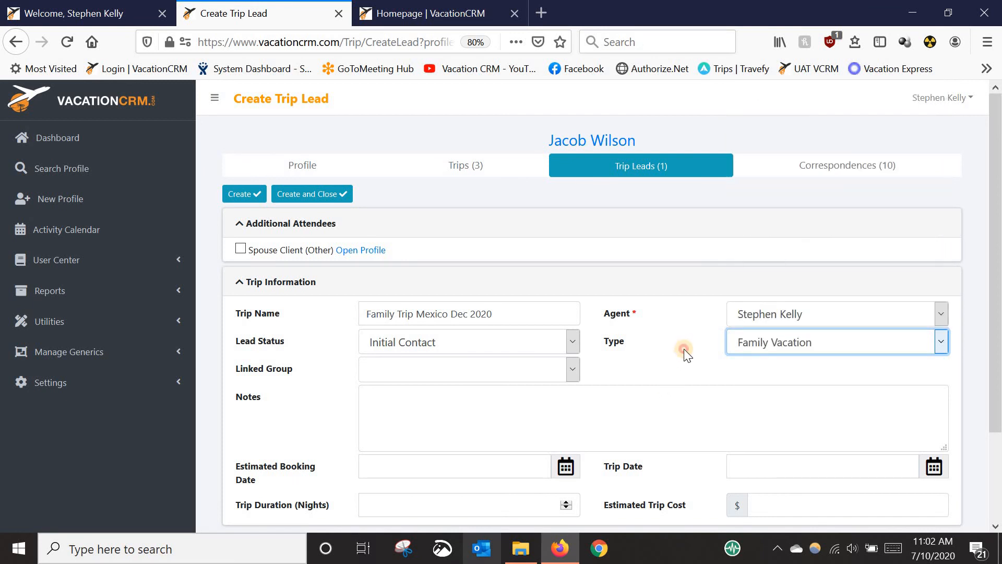
Step: Set the estimated booking date to 07/17/2020 and the trip date to 12/08/2020
{"action": "scroll", "coordinate": [572, 402], "scroll_direction": "down", "scroll_amount": 3}
{"action": "scroll", "coordinate": [569, 412], "scroll_direction": "down", "scroll_amount": 1}
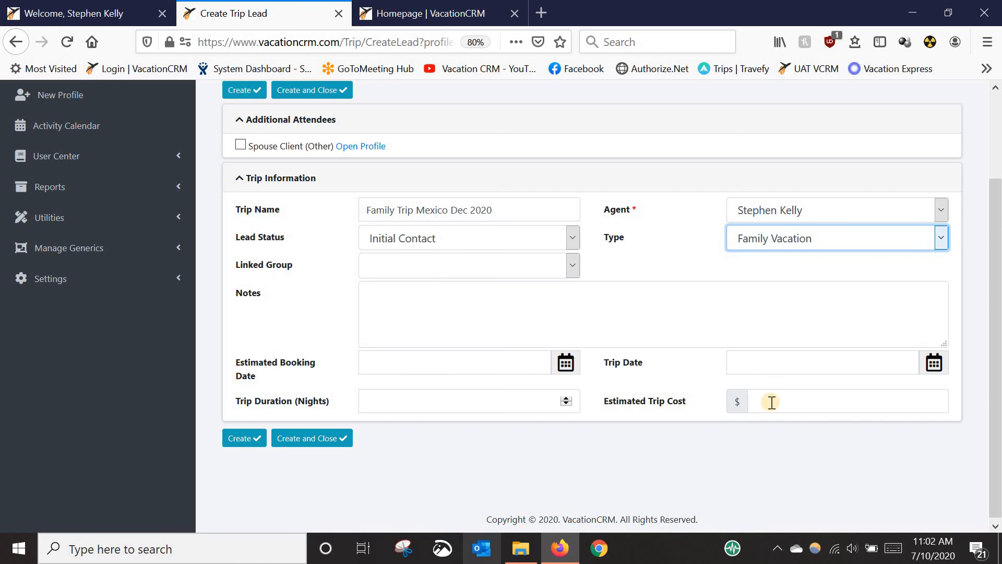
{"action": "left_click", "coordinate": [418, 361]}
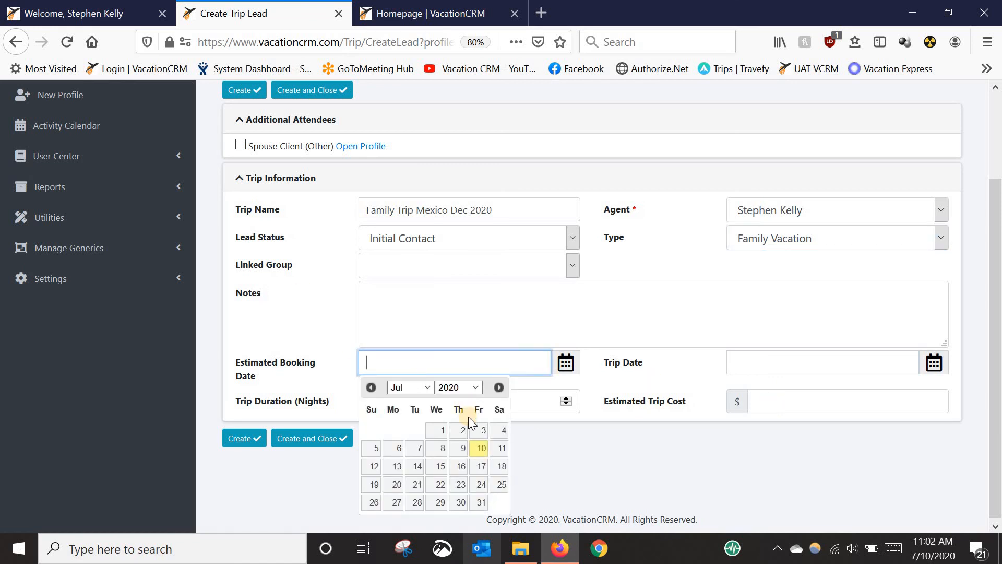
{"action": "left_click", "coordinate": [478, 470]}
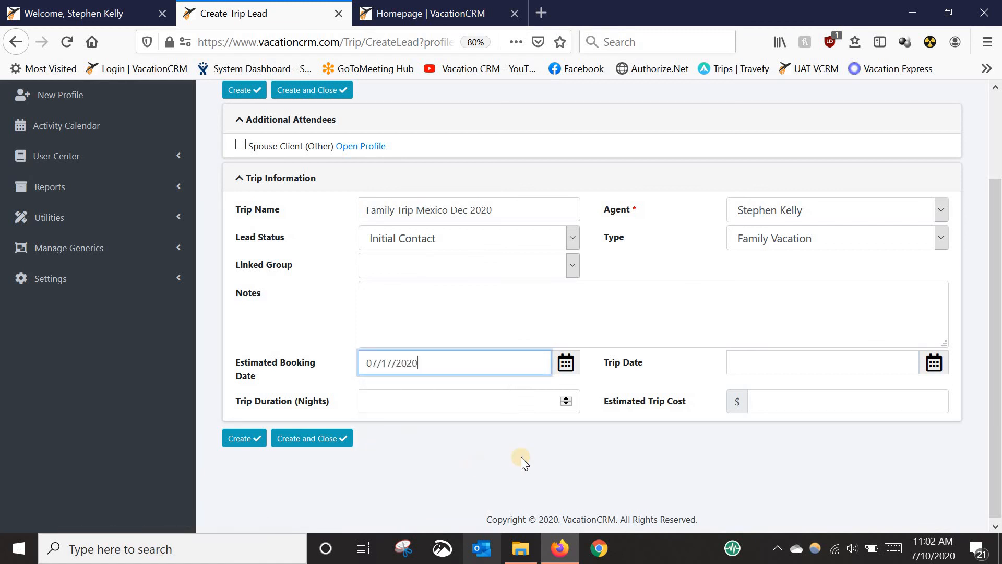
{"action": "left_click", "coordinate": [782, 365]}
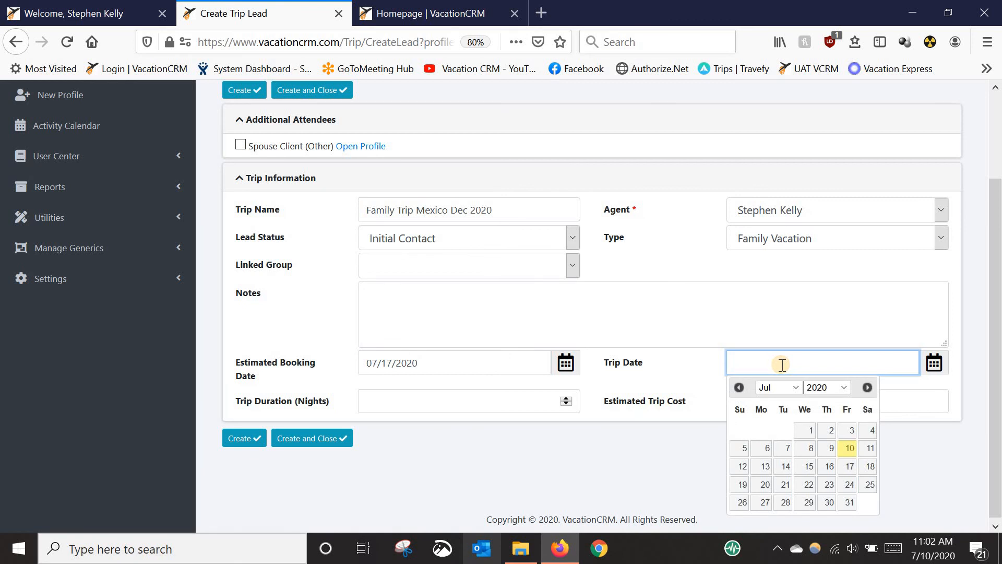
{"action": "left_click", "coordinate": [865, 388]}
{"action": "left_click", "coordinate": [865, 387]}
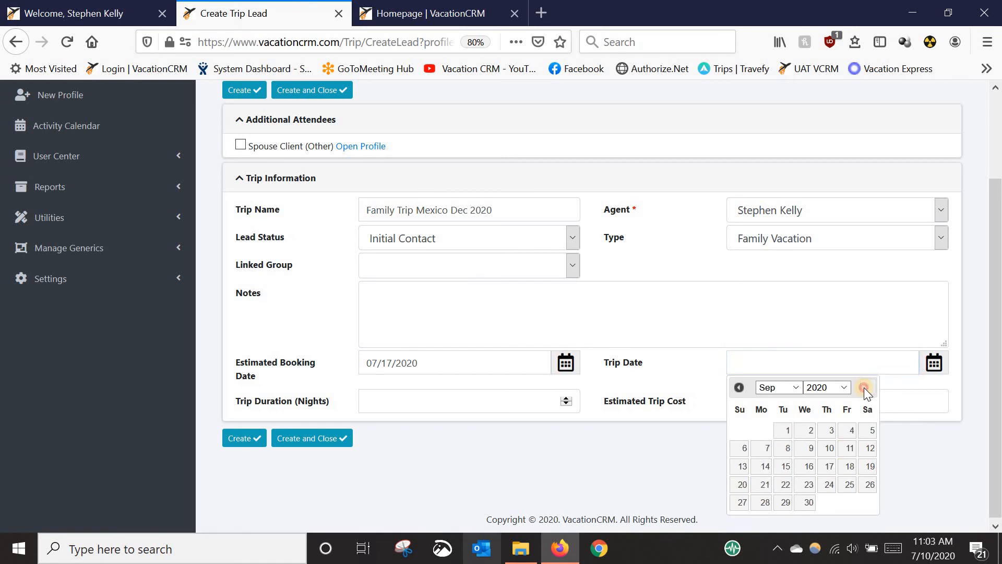
{"action": "left_click", "coordinate": [864, 387]}
{"action": "left_click", "coordinate": [864, 388]}
{"action": "left_click", "coordinate": [864, 387]}
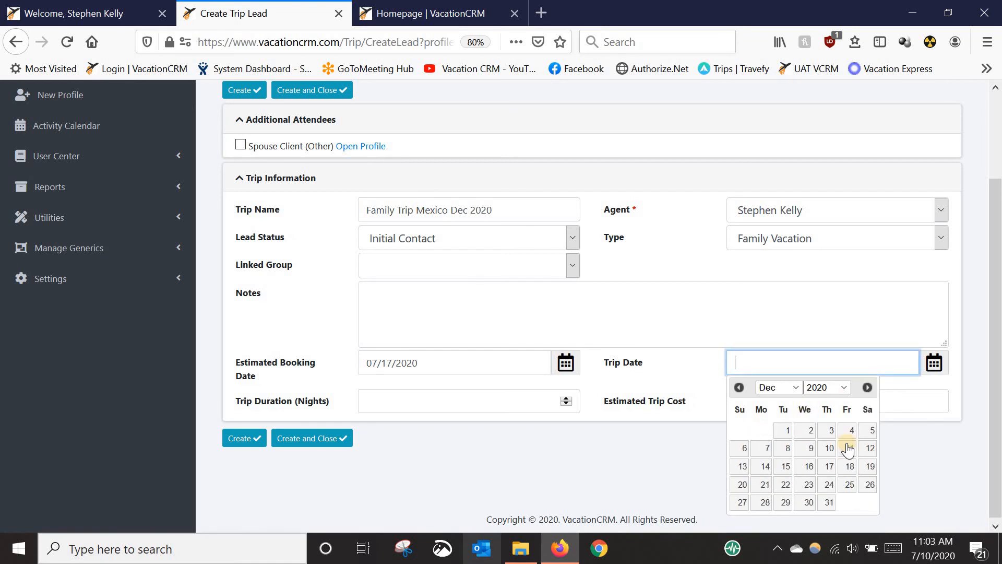
{"action": "left_click", "coordinate": [787, 448]}
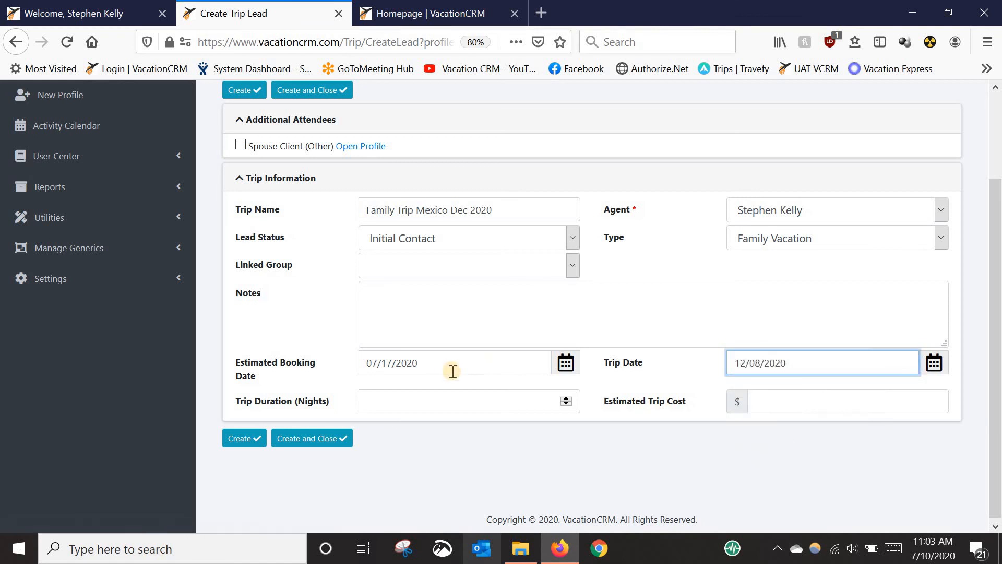
Step: Set the trip duration to 5 nights and create the trip lead, keeping its record open
{"action": "left_click", "coordinate": [428, 399]}
{"action": "type", "text": "5"}
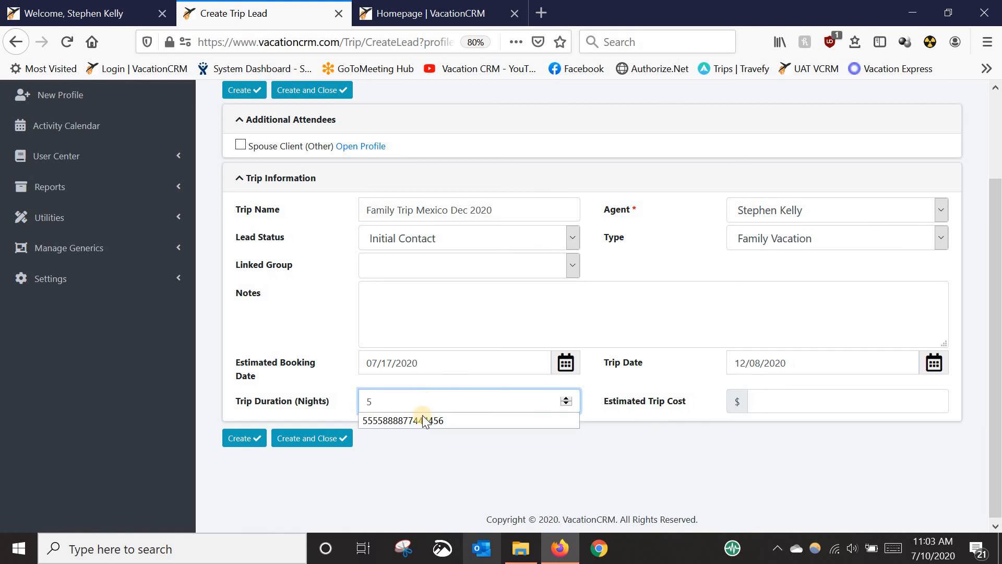
{"action": "left_click", "coordinate": [458, 503]}
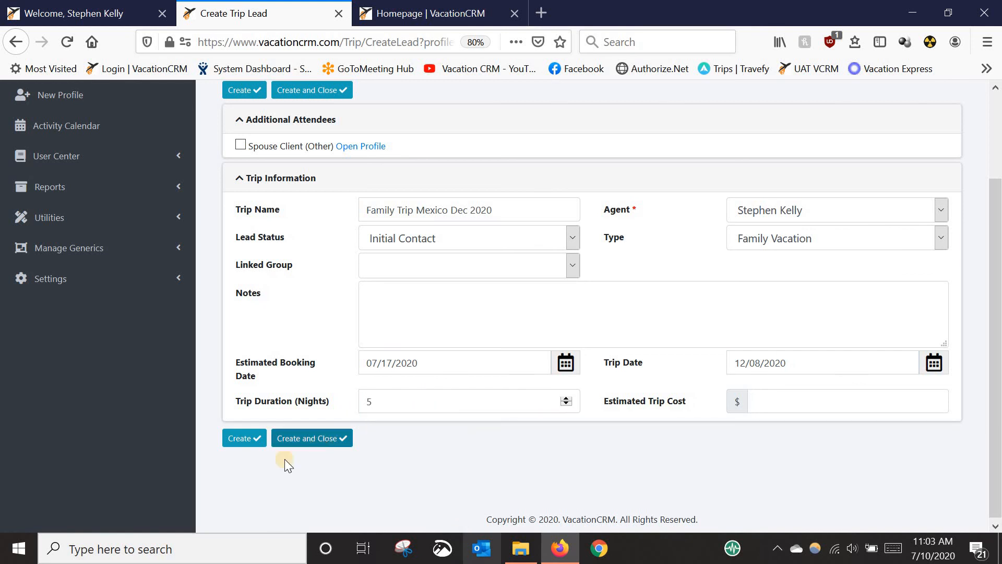
{"action": "left_click", "coordinate": [244, 437]}
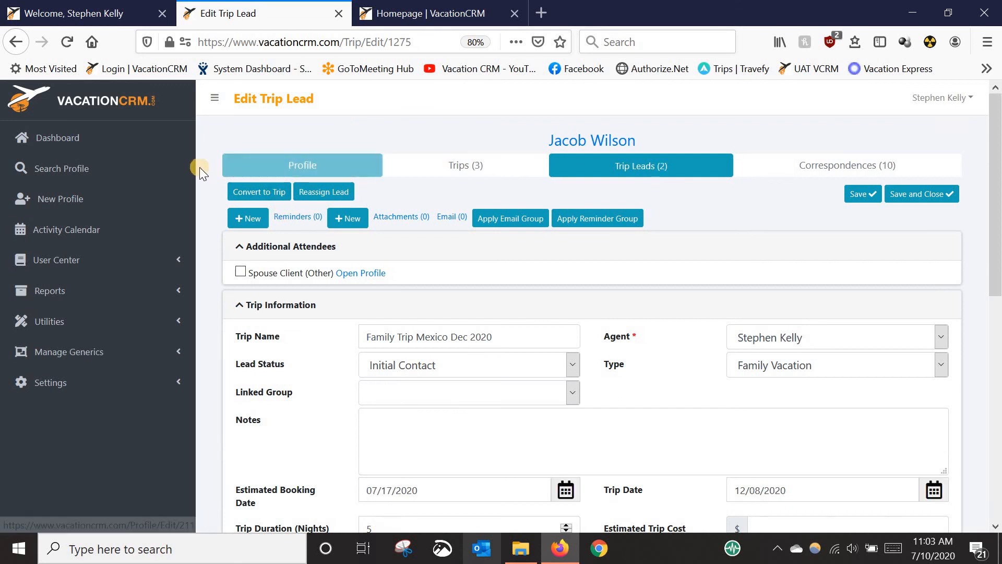
Step: Open the dashboard and review the Trip Leads list, including lead statuses, estimated trip dates and estimated costs
{"action": "left_click", "coordinate": [96, 140]}
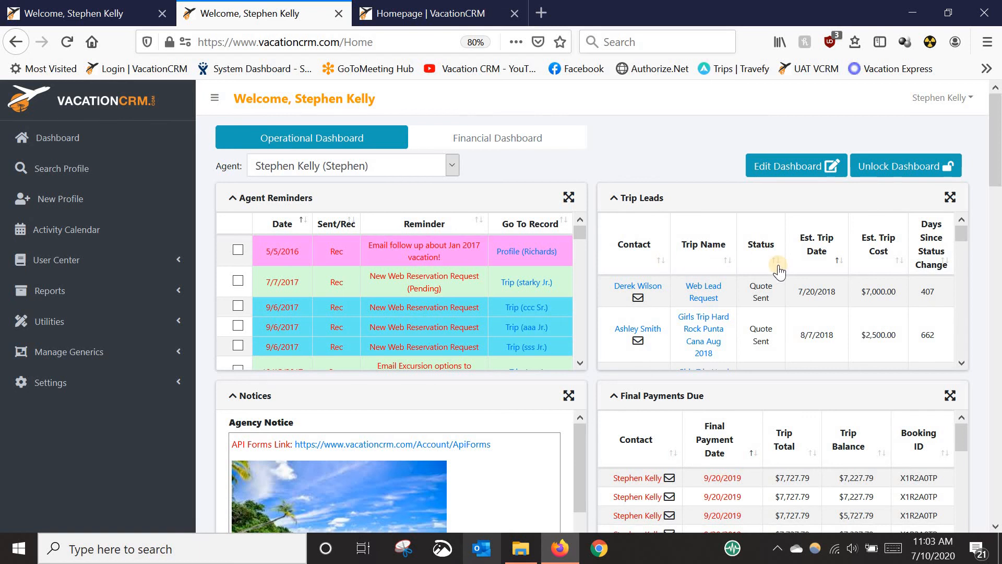
{"action": "scroll", "coordinate": [780, 270], "scroll_direction": "down", "scroll_amount": 5}
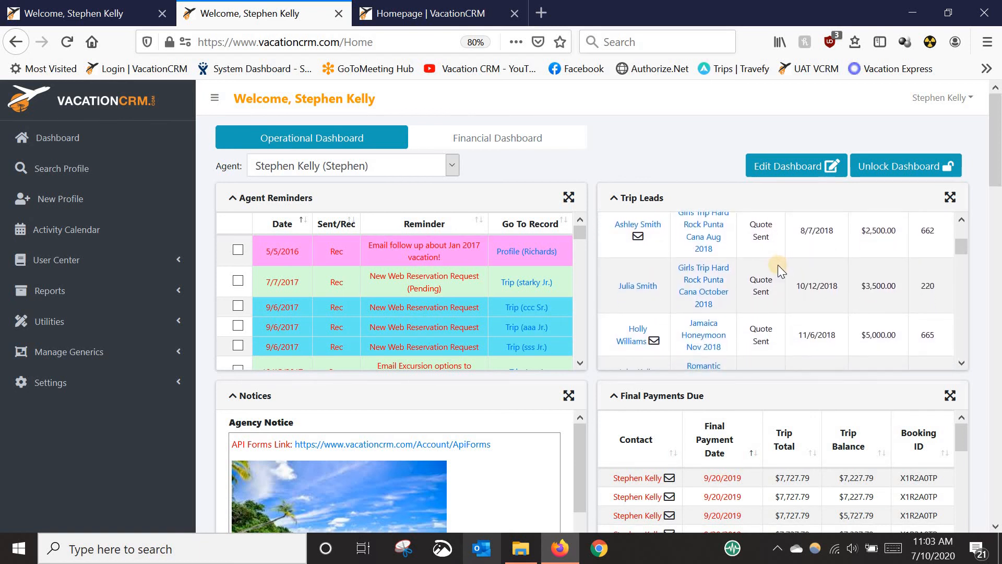
{"action": "scroll", "coordinate": [778, 265], "scroll_direction": "down", "scroll_amount": 4}
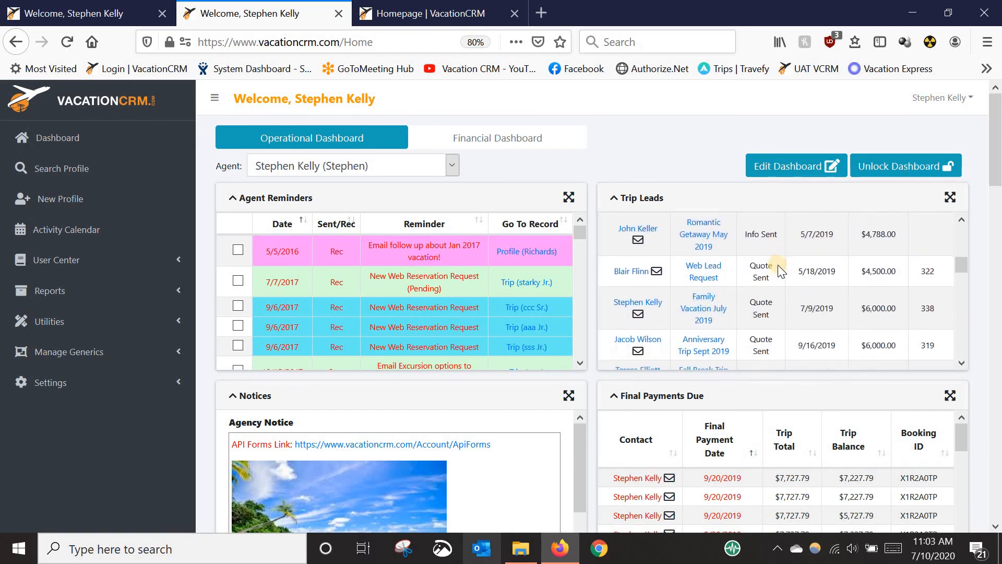
{"action": "scroll", "coordinate": [740, 283], "scroll_direction": "down", "scroll_amount": 3}
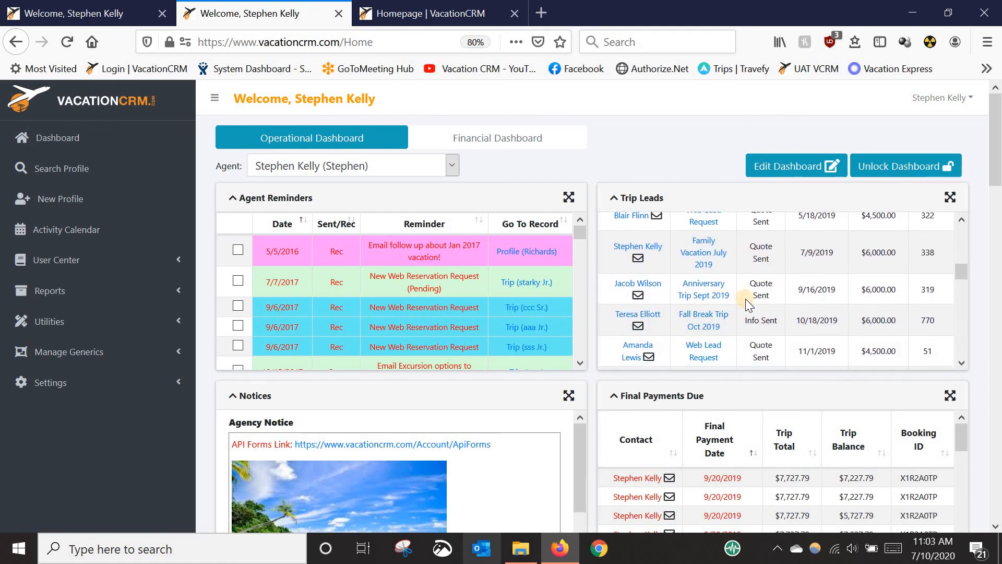
{"action": "scroll", "coordinate": [740, 282], "scroll_direction": "down", "scroll_amount": 3}
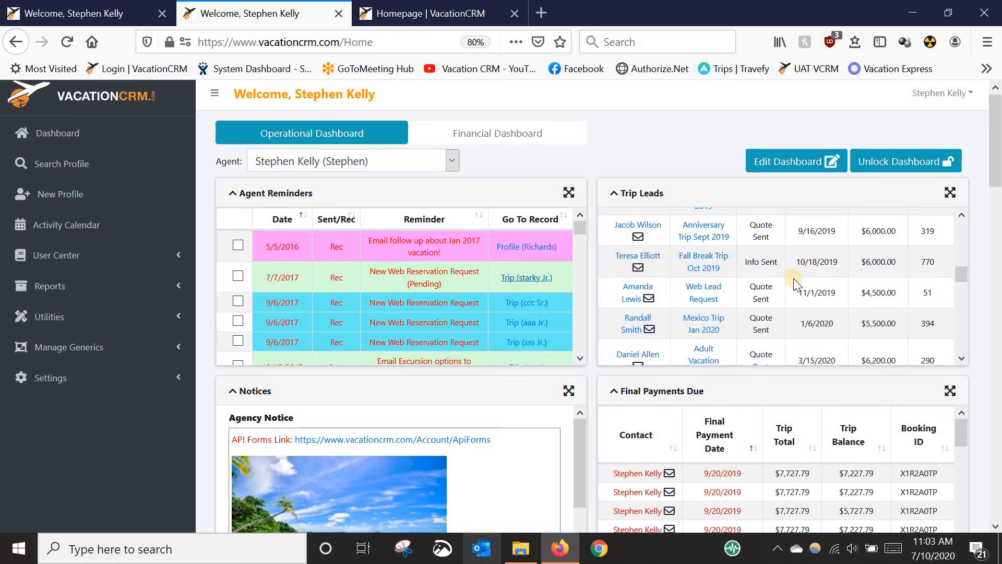
{"action": "scroll", "coordinate": [793, 277], "scroll_direction": "down", "scroll_amount": 3}
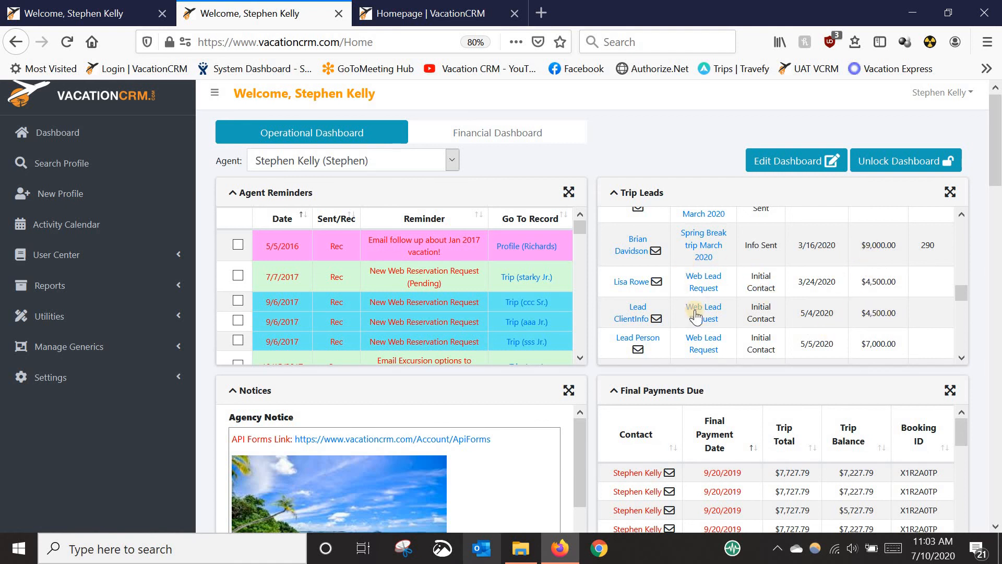
{"action": "scroll", "coordinate": [810, 301], "scroll_direction": "down", "scroll_amount": 1}
{"action": "scroll", "coordinate": [812, 299], "scroll_direction": "down", "scroll_amount": 5}
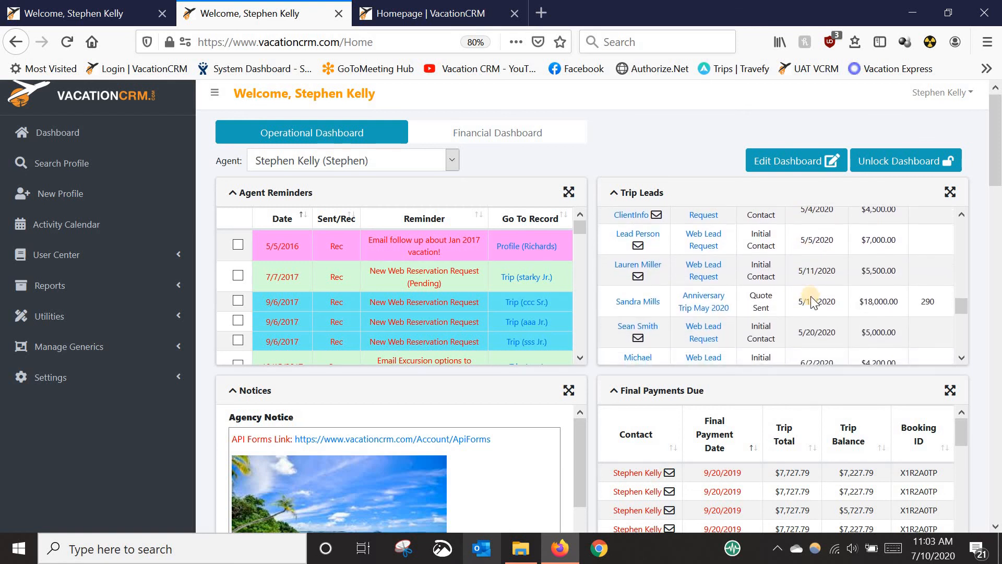
{"action": "scroll", "coordinate": [813, 301], "scroll_direction": "down", "scroll_amount": 1}
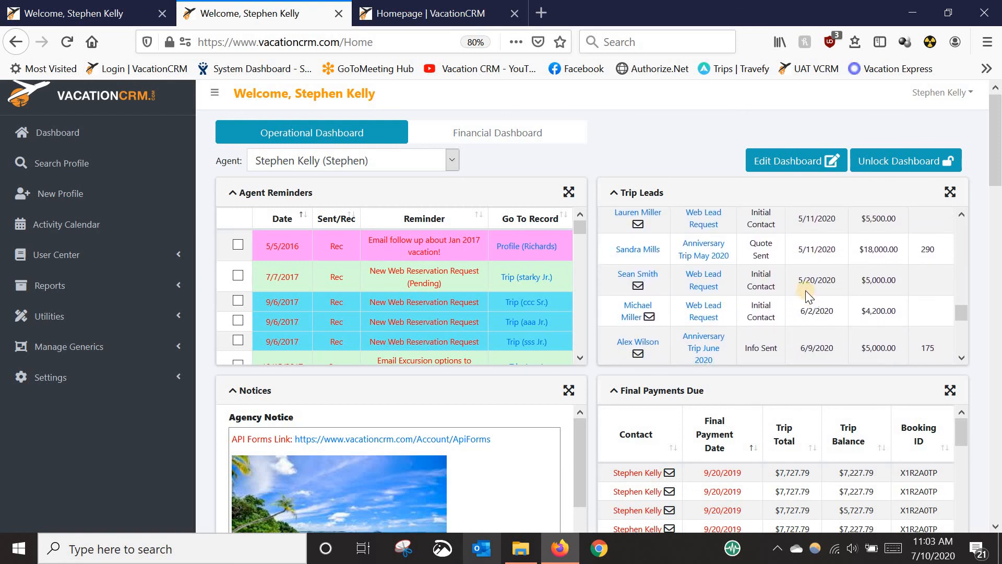
Step: Return to the start of the Trip Leads list and examine the days since status change for the earliest leads
{"action": "scroll", "coordinate": [807, 292], "scroll_direction": "up", "scroll_amount": 10}
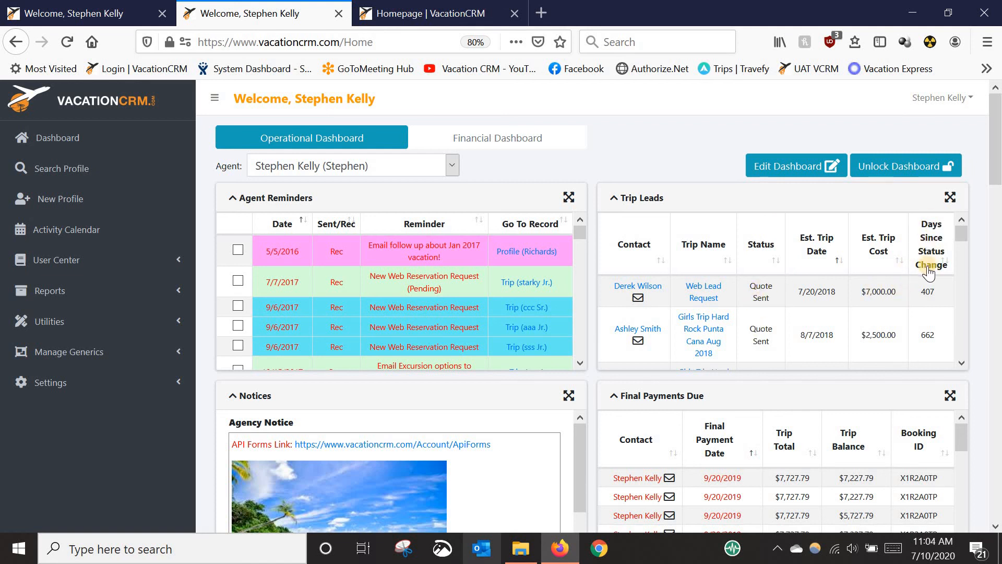
{"action": "scroll", "coordinate": [932, 326], "scroll_direction": "down", "scroll_amount": 1}
{"action": "scroll", "coordinate": [932, 327], "scroll_direction": "down", "scroll_amount": 2}
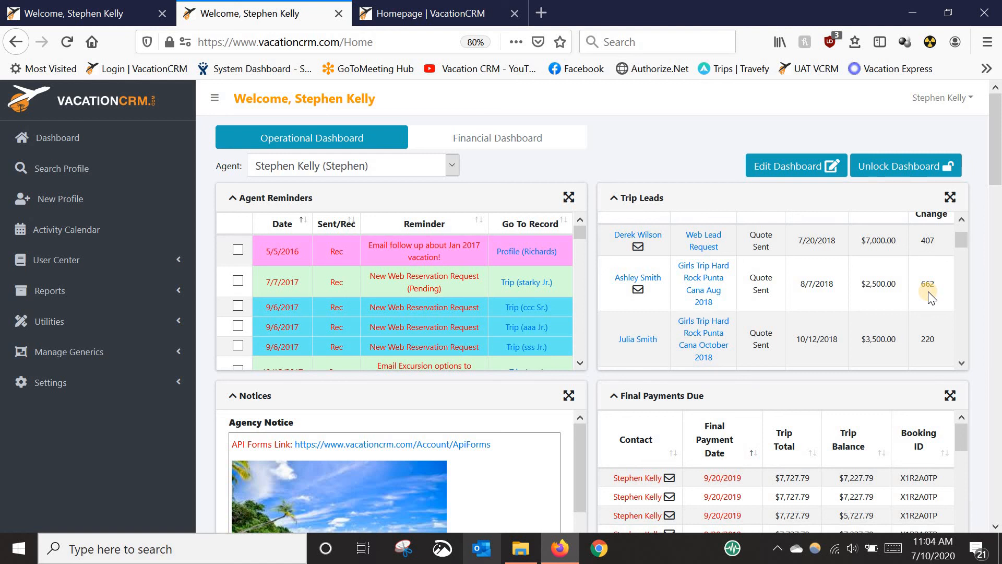
{"action": "left_click_drag", "start_coordinate": [920, 284], "coordinate": [951, 287]}
Step: Open the "Girls Trip Hard Rock Punta Cana Aug 2018" trip lead and view the available lead status options
{"action": "left_click", "coordinate": [710, 284]}
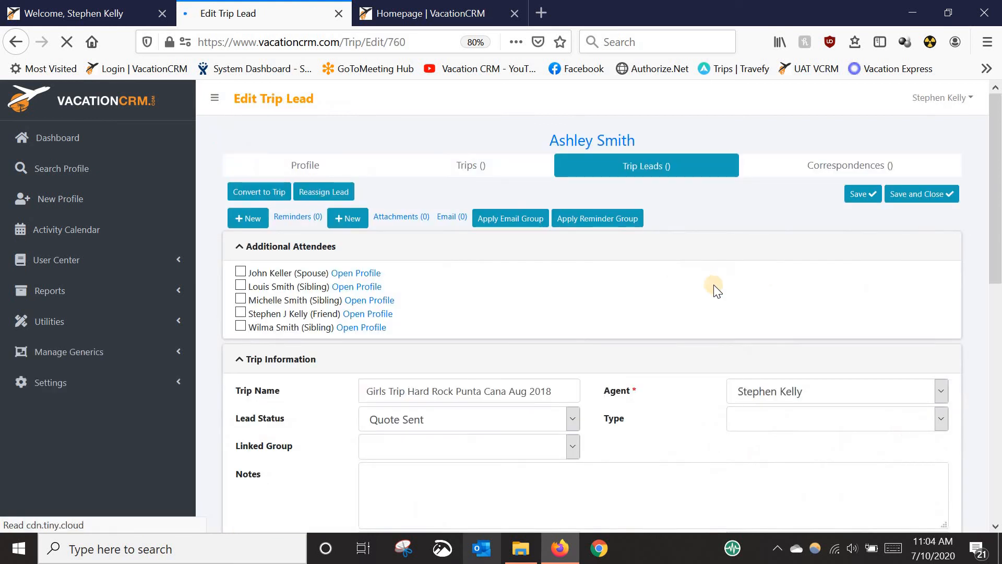
{"action": "scroll", "coordinate": [965, 318], "scroll_direction": "down", "scroll_amount": 3}
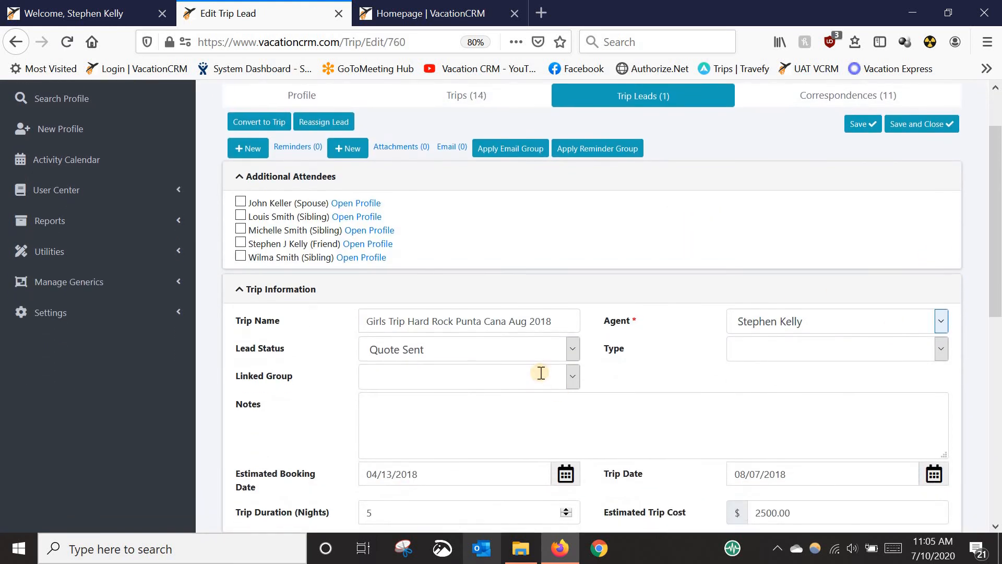
{"action": "left_click", "coordinate": [573, 315]}
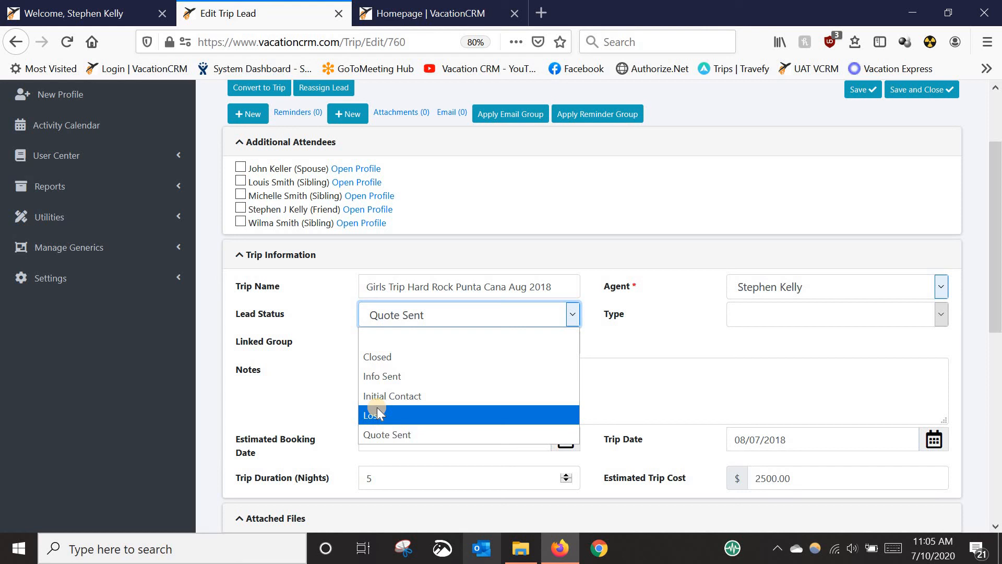
{"action": "left_click", "coordinate": [967, 220]}
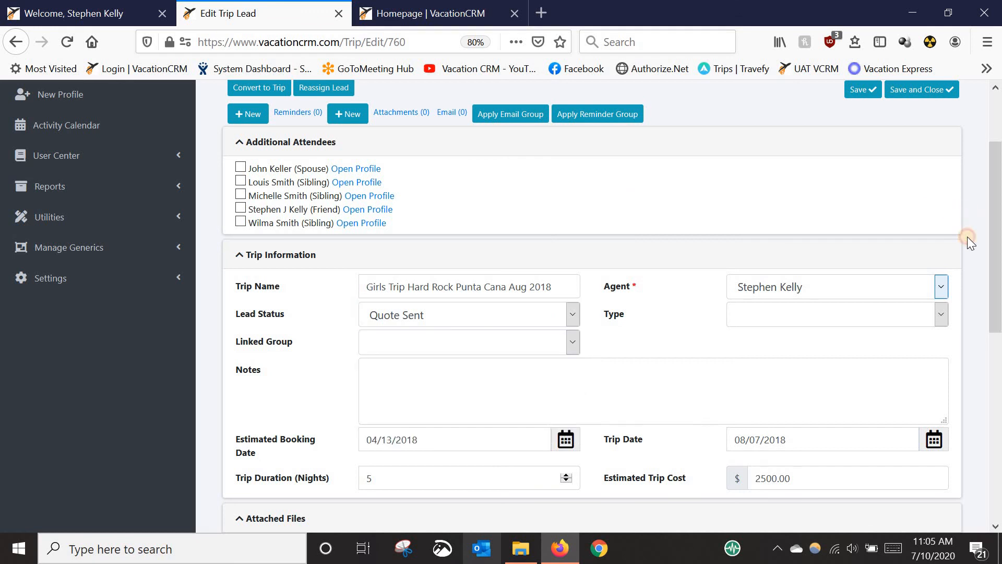
Step: Review the trip lead's Convert to Trip option and trip details, and recheck the lead status choices
{"action": "scroll", "coordinate": [966, 265], "scroll_direction": "up", "scroll_amount": 3}
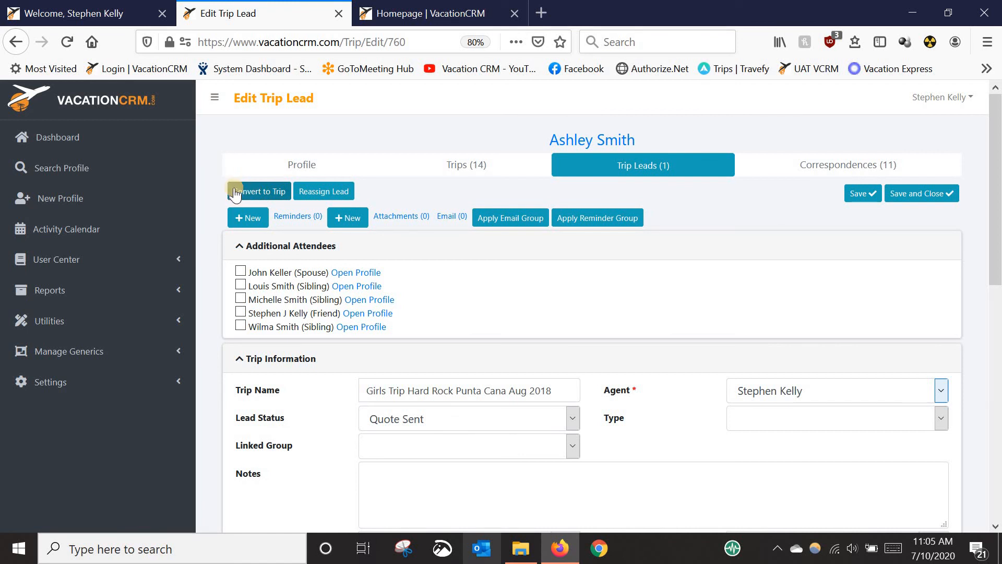
{"action": "scroll", "coordinate": [511, 397], "scroll_direction": "down", "scroll_amount": 3}
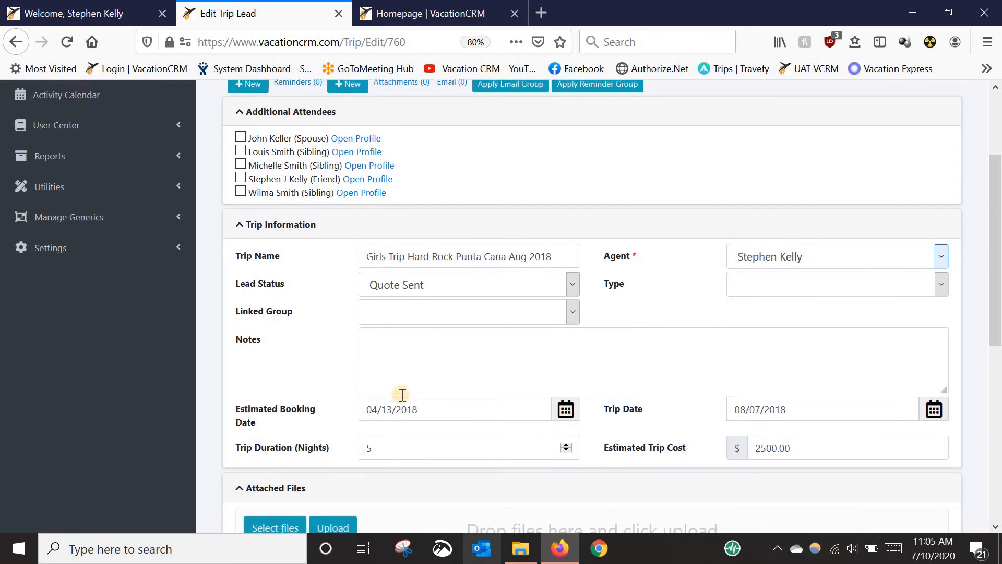
{"action": "scroll", "coordinate": [325, 298], "scroll_direction": "up", "scroll_amount": 3}
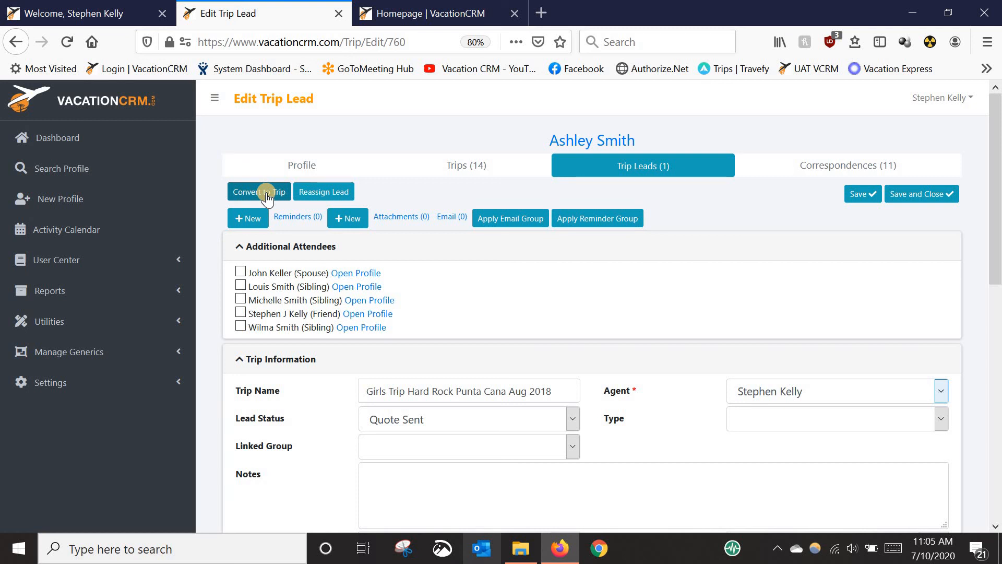
{"action": "left_click", "coordinate": [409, 416]}
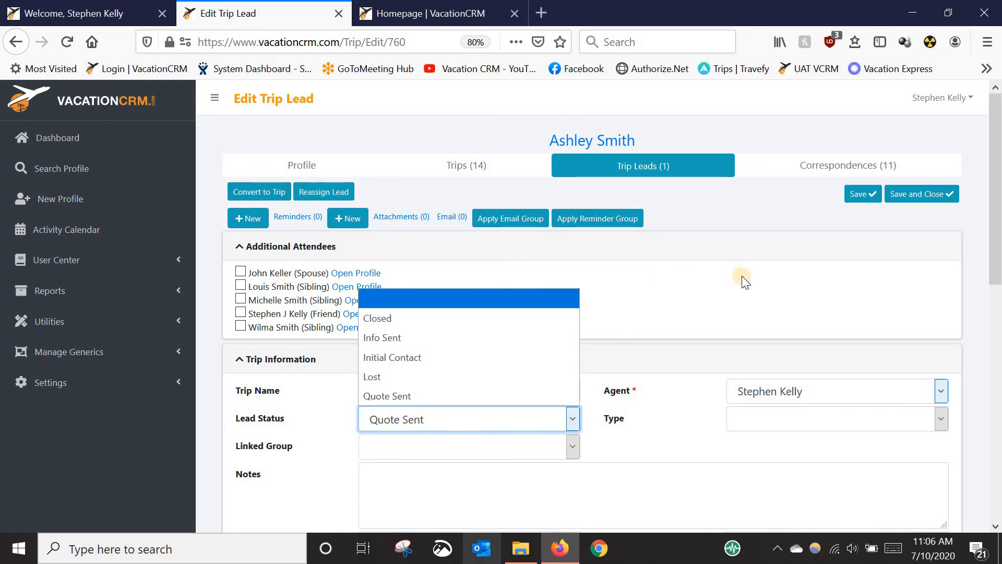
{"action": "left_click", "coordinate": [764, 205]}
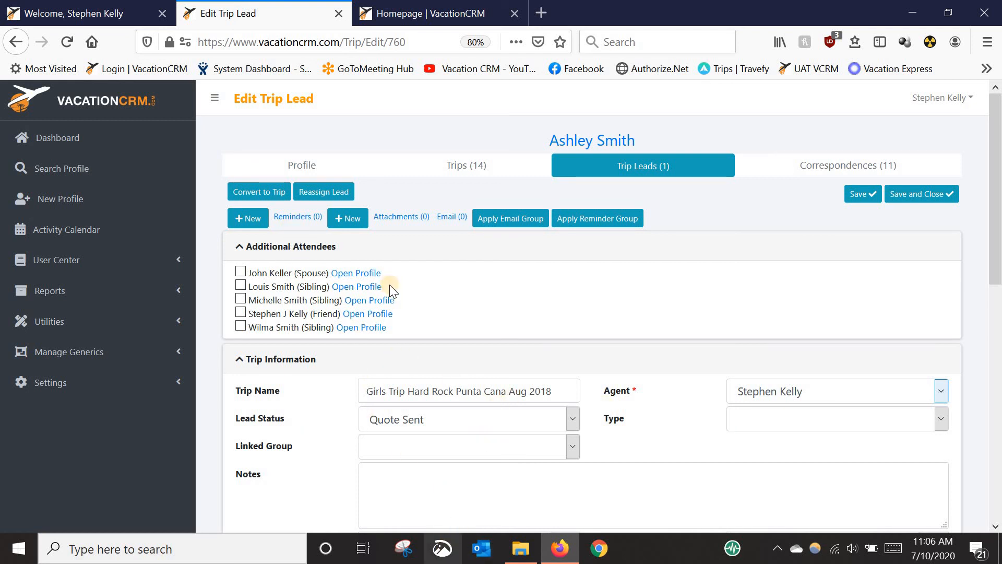
Step: Open the Auto Email Templates page in a separate tab and review the Quote Follow Up Reminders configuration
{"action": "left_click", "coordinate": [48, 386]}
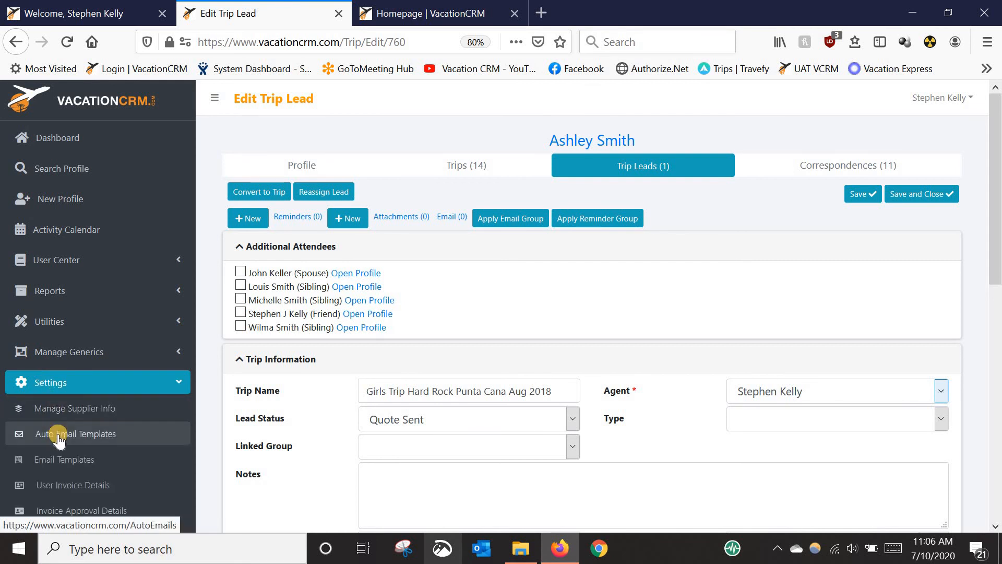
{"action": "middle_click", "coordinate": [58, 440]}
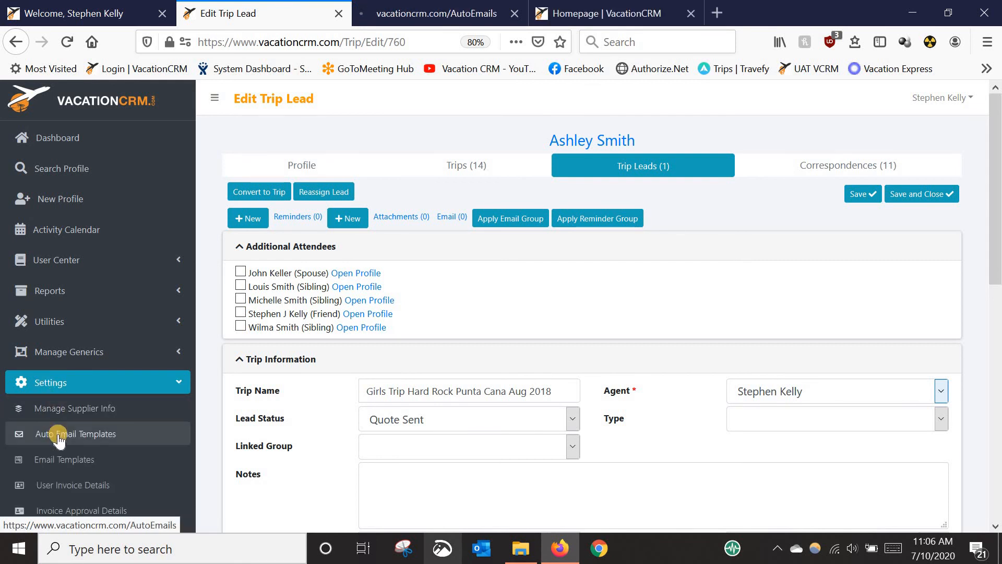
{"action": "left_click", "coordinate": [427, 14]}
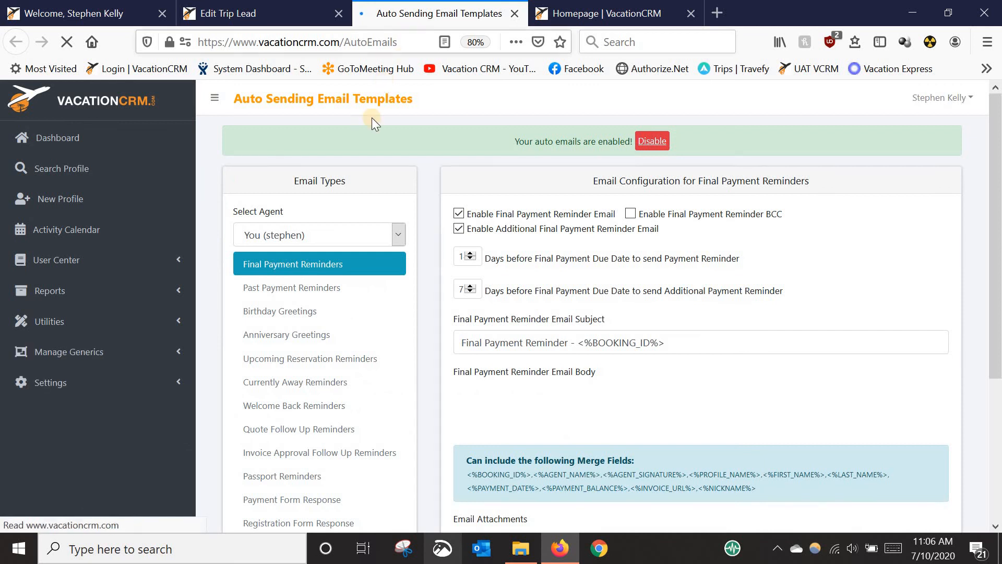
{"action": "left_click", "coordinate": [320, 433]}
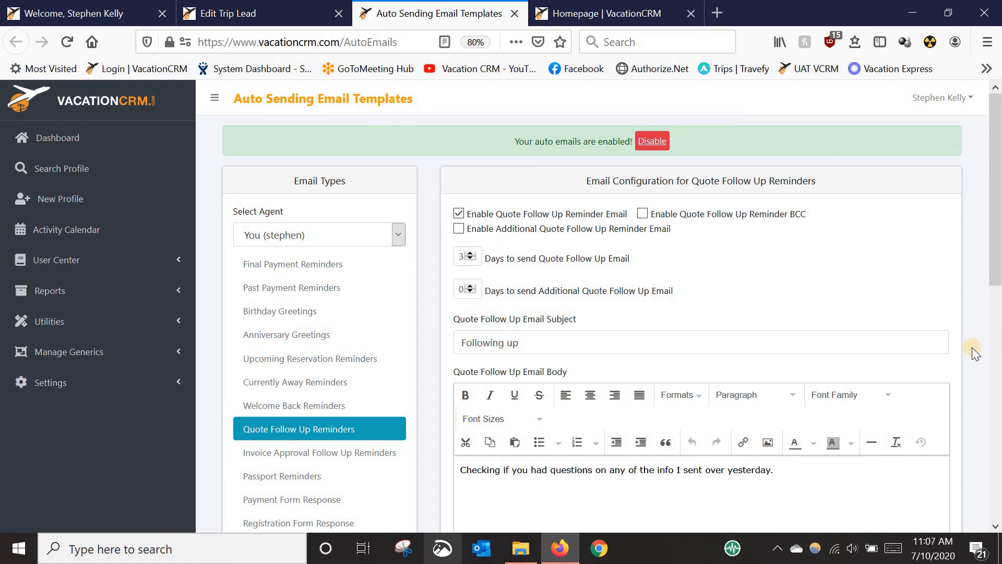
{"action": "scroll", "coordinate": [969, 373], "scroll_direction": "down", "scroll_amount": 1}
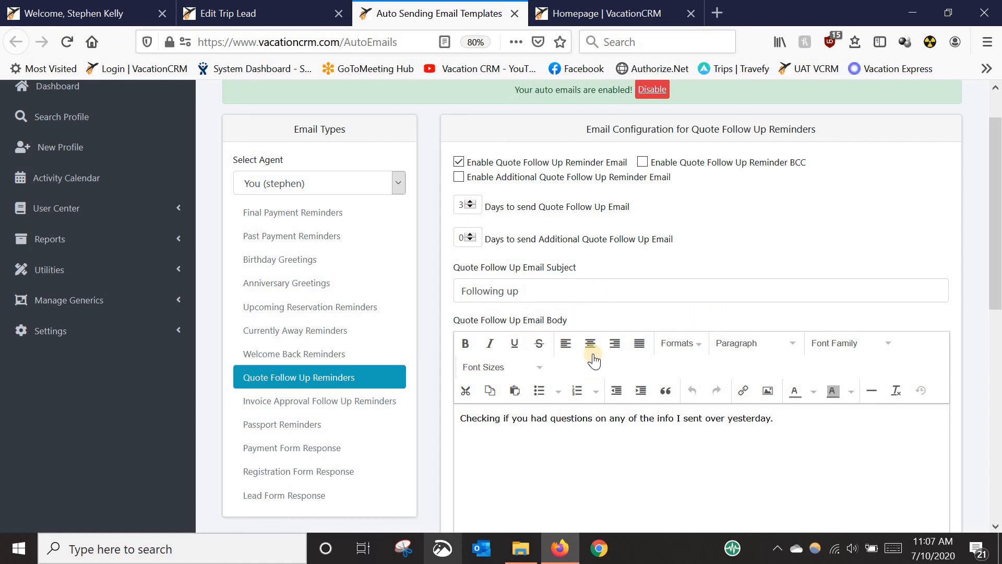
{"action": "scroll", "coordinate": [398, 324], "scroll_direction": "up", "scroll_amount": 2}
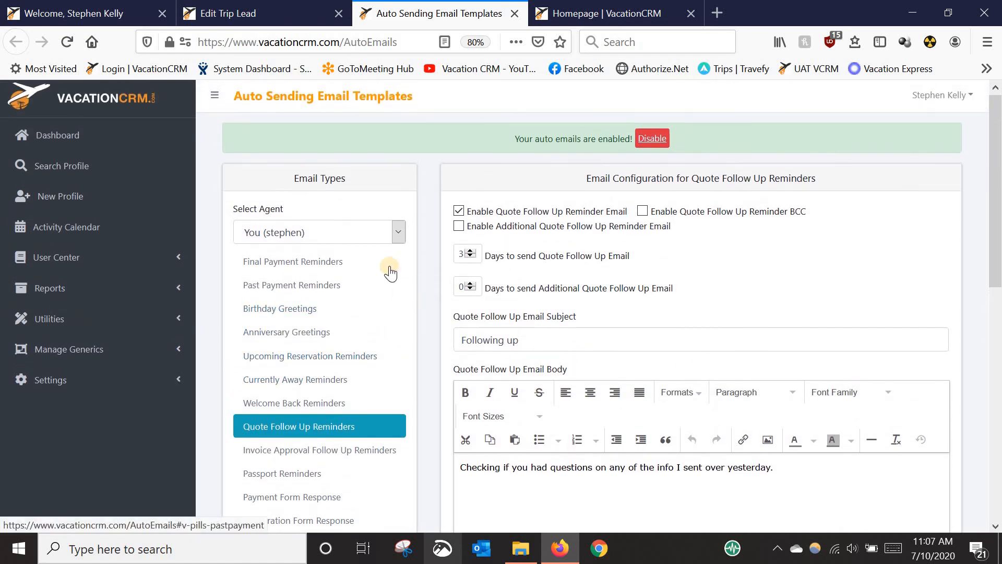
Step: Return to the dashboard's browser tab and display the Travel Leads report on the Financial Dashboard
{"action": "left_click", "coordinate": [102, 14]}
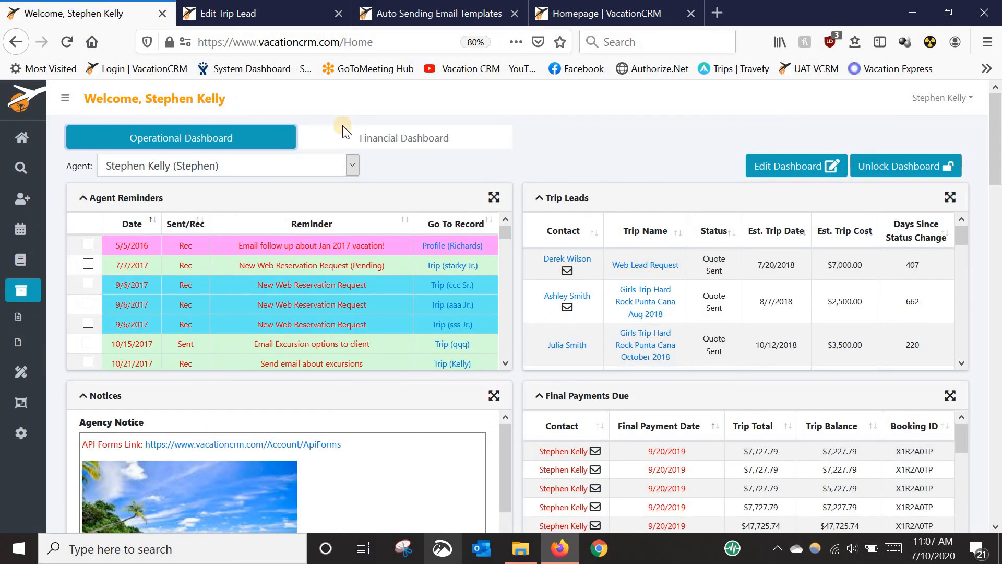
{"action": "left_click", "coordinate": [431, 142]}
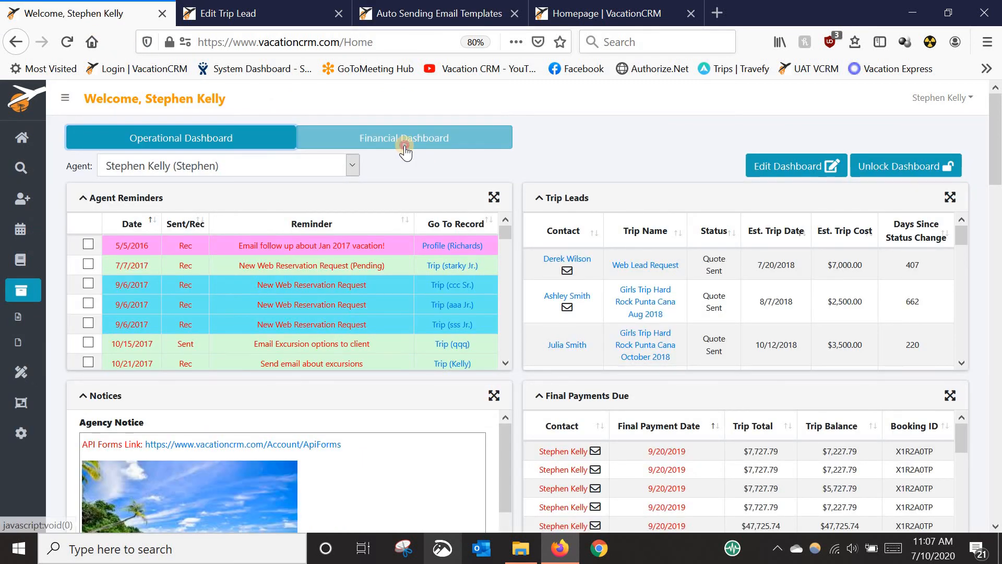
{"action": "left_click", "coordinate": [406, 142]}
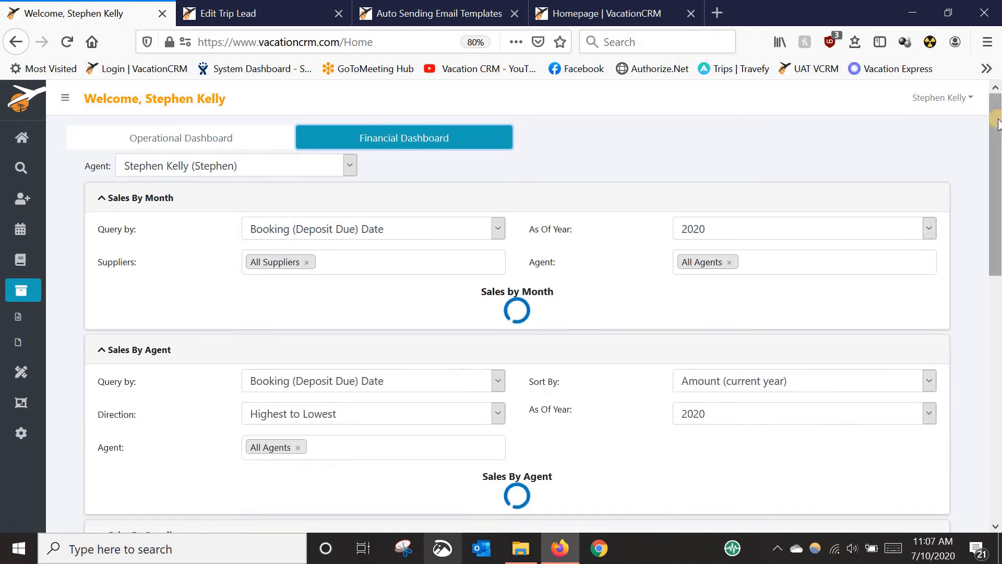
{"action": "left_click_drag", "start_coordinate": [998, 124], "coordinate": [999, 502]}
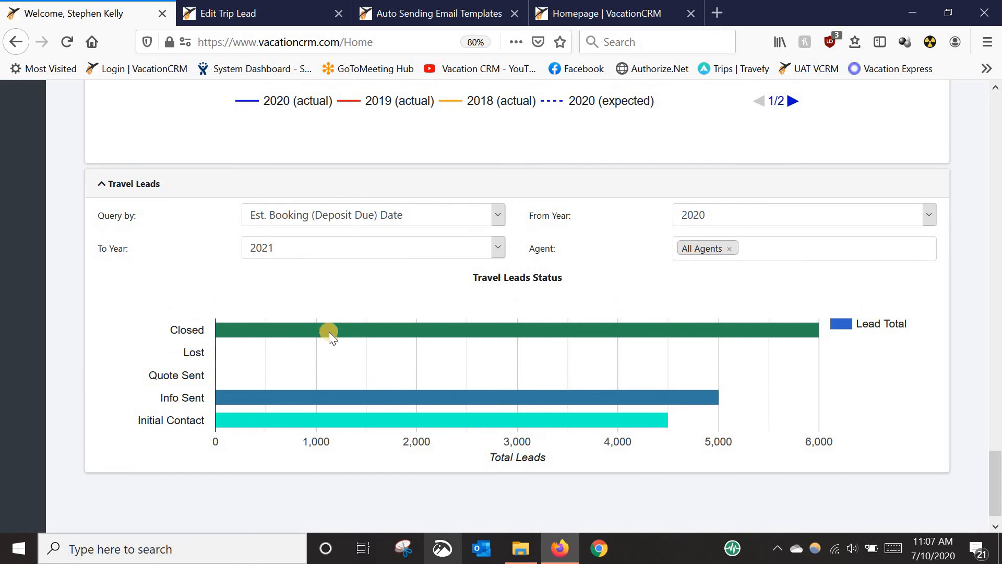
Step: Set the Travel Leads report to start from year 2018 and query by Est. Travel Date
{"action": "left_click", "coordinate": [764, 216]}
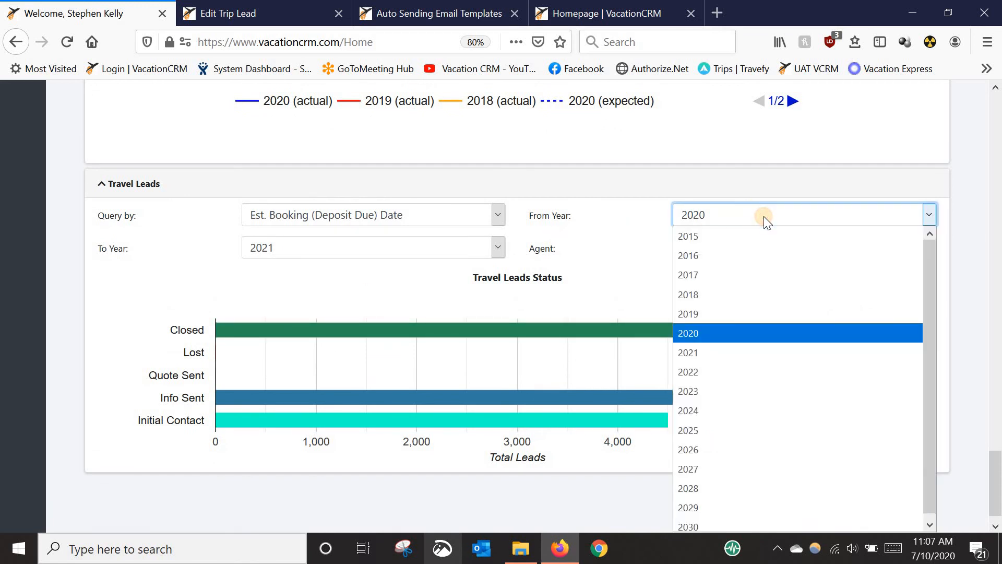
{"action": "left_click", "coordinate": [694, 295]}
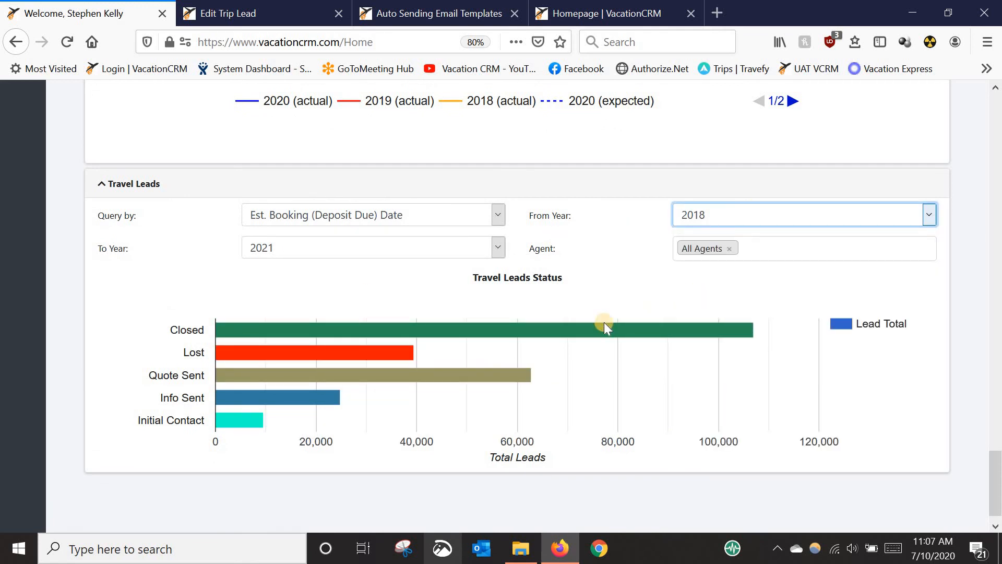
{"action": "left_click", "coordinate": [432, 215]}
{"action": "left_click", "coordinate": [319, 258]}
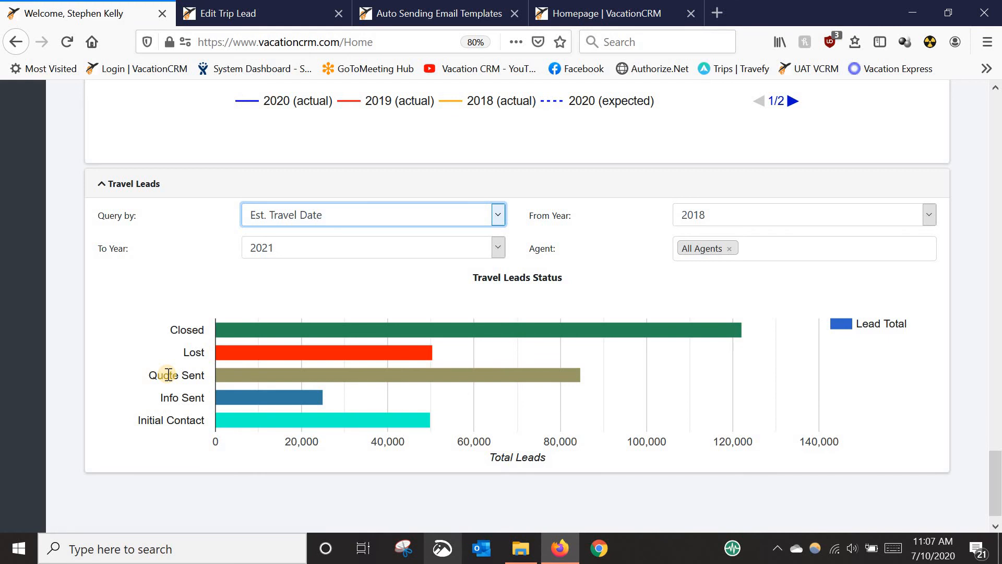
Step: Inspect the lead totals for the Closed, Lost and Quote Sent statuses in the Travel Leads Status chart
{"action": "mouse_move", "coordinate": [244, 329]}
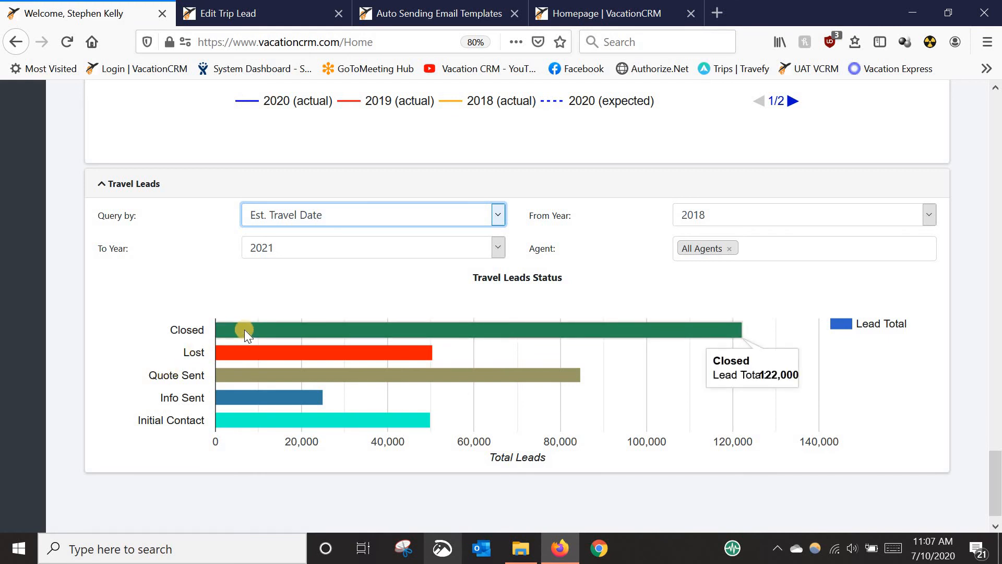
{"action": "mouse_move", "coordinate": [289, 360]}
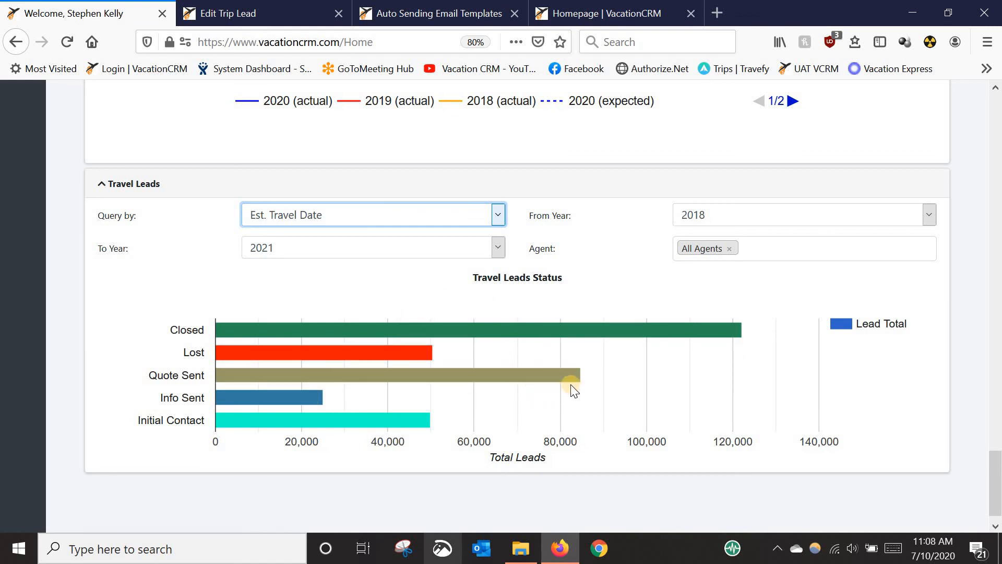
{"action": "mouse_move", "coordinate": [570, 391]}
{"action": "mouse_move", "coordinate": [540, 374]}
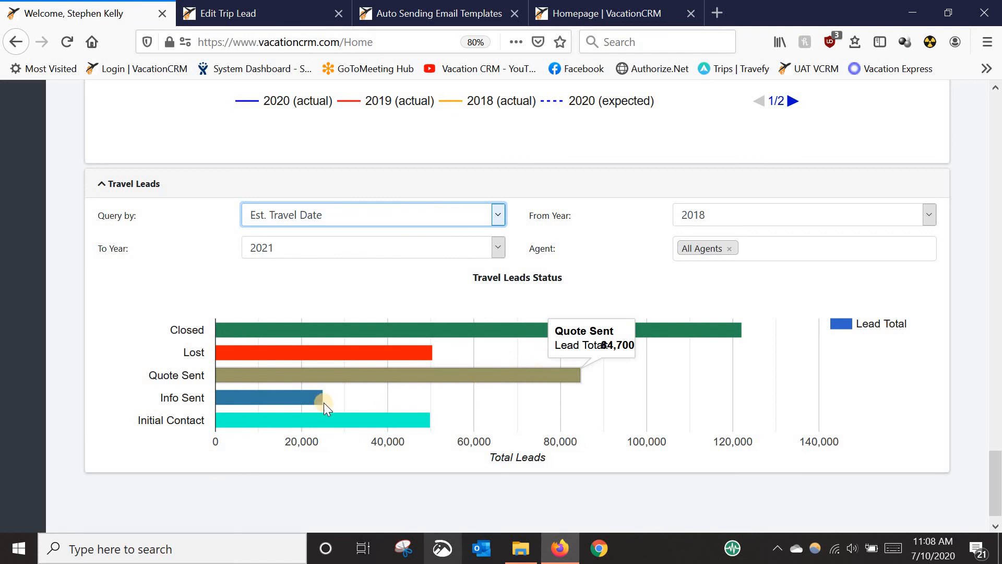
Step: Inspect the lead totals for the Info Sent and Initial Contact statuses in the Travel Leads Status chart
{"action": "mouse_move", "coordinate": [299, 401]}
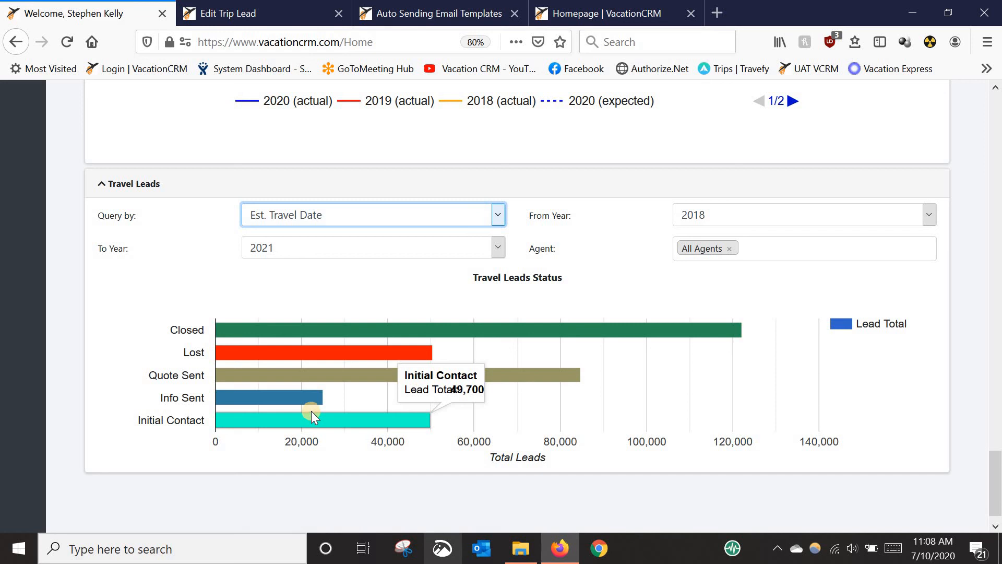
{"action": "mouse_move", "coordinate": [337, 397]}
Step: Open the System Reports page and select the Trip Leads Listing report
{"action": "scroll", "coordinate": [999, 221], "scroll_direction": "up", "scroll_amount": 2}
{"action": "scroll", "coordinate": [999, 221], "scroll_direction": "up", "scroll_amount": 15}
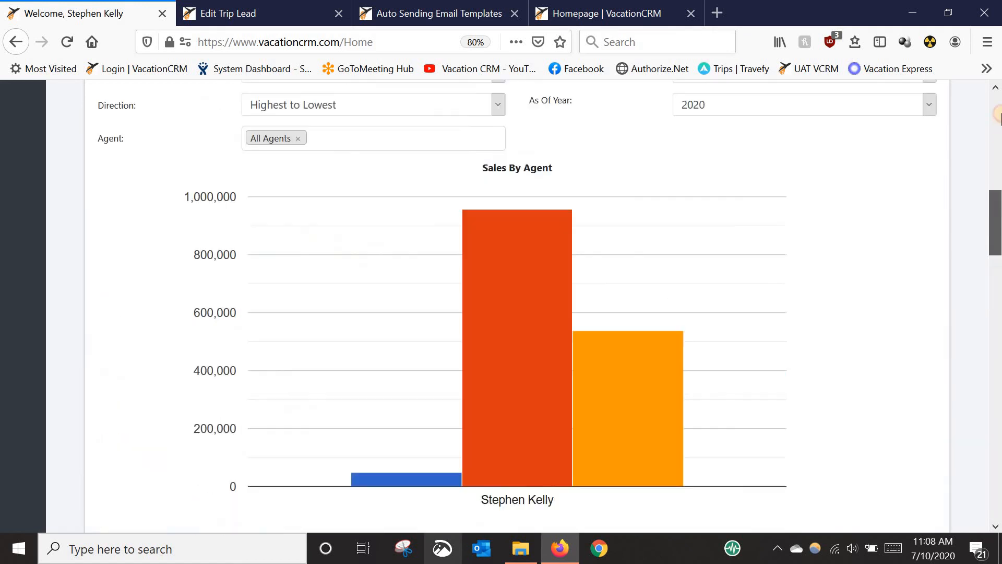
{"action": "mouse_move", "coordinate": [10, 266]}
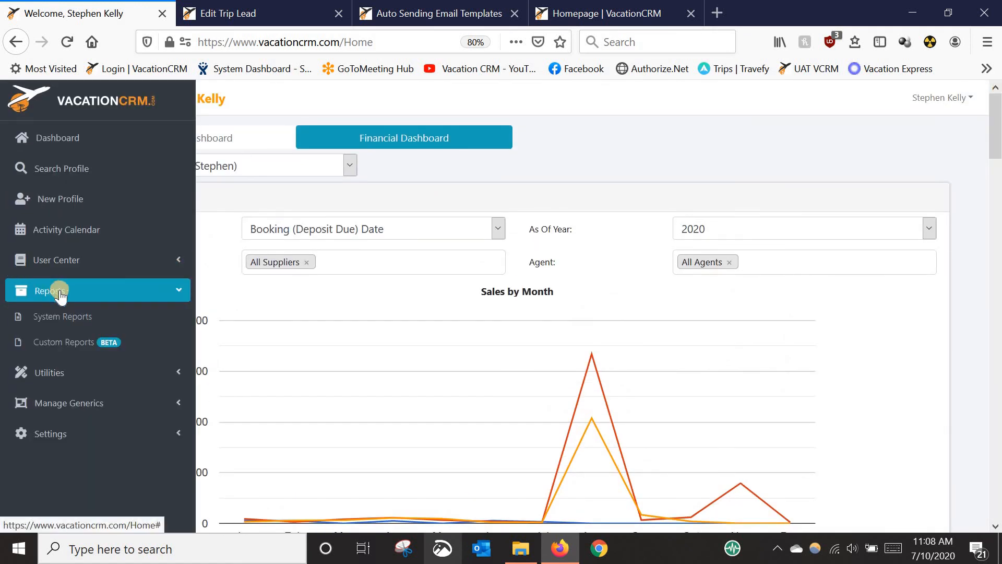
{"action": "left_click", "coordinate": [57, 317]}
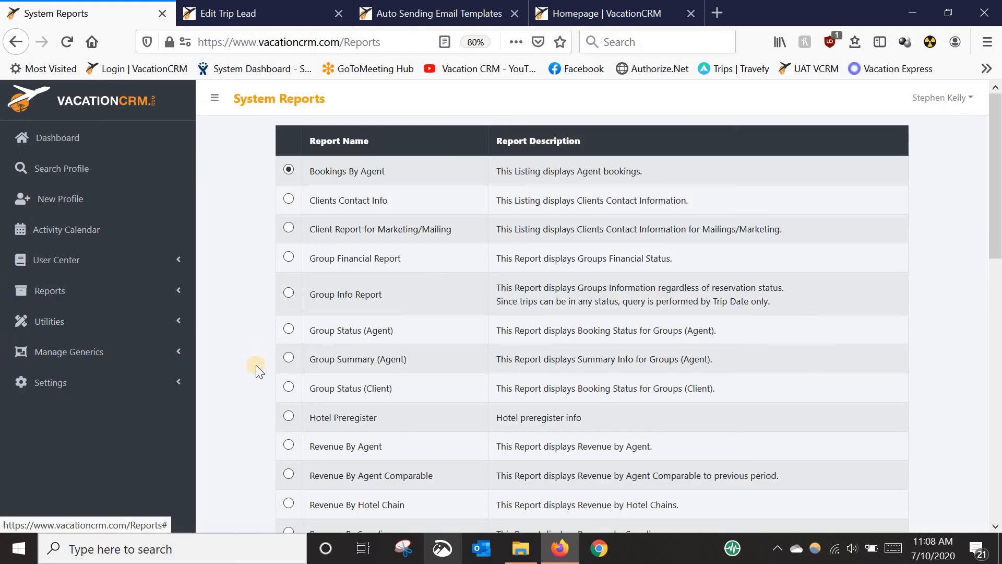
{"action": "scroll", "coordinate": [246, 370], "scroll_direction": "down", "scroll_amount": 4}
{"action": "scroll", "coordinate": [245, 370], "scroll_direction": "down", "scroll_amount": 1}
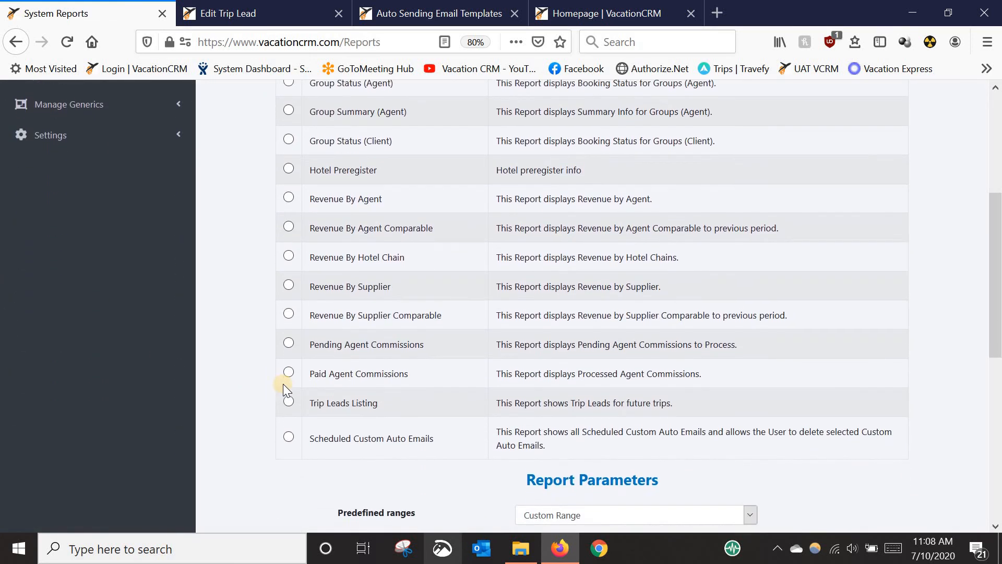
{"action": "left_click", "coordinate": [288, 388]}
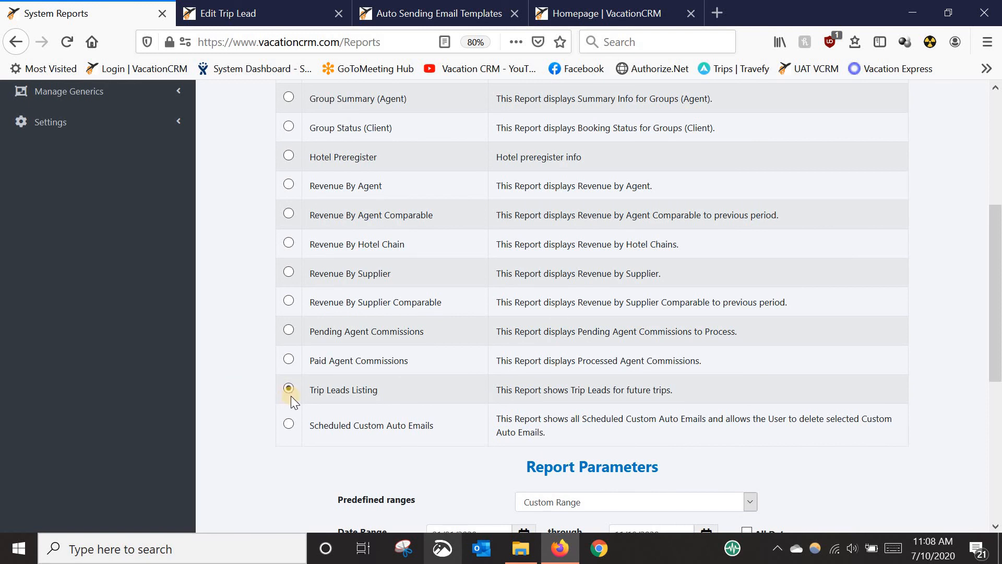
Step: Show the Trip Leads Listing report on screen for all dates and collapse the navigation sidebar
{"action": "scroll", "coordinate": [396, 361], "scroll_direction": "down", "scroll_amount": 4}
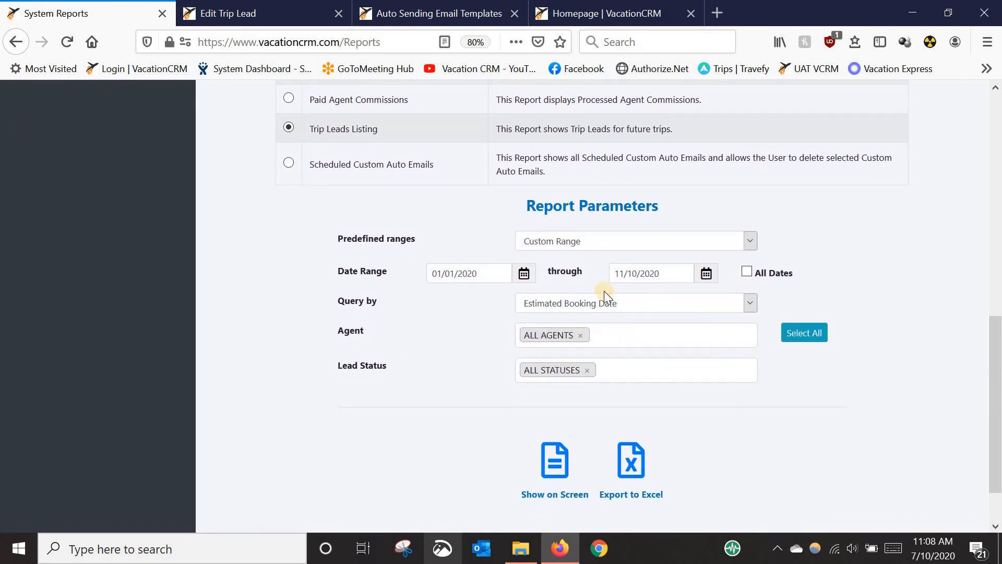
{"action": "left_click", "coordinate": [744, 272]}
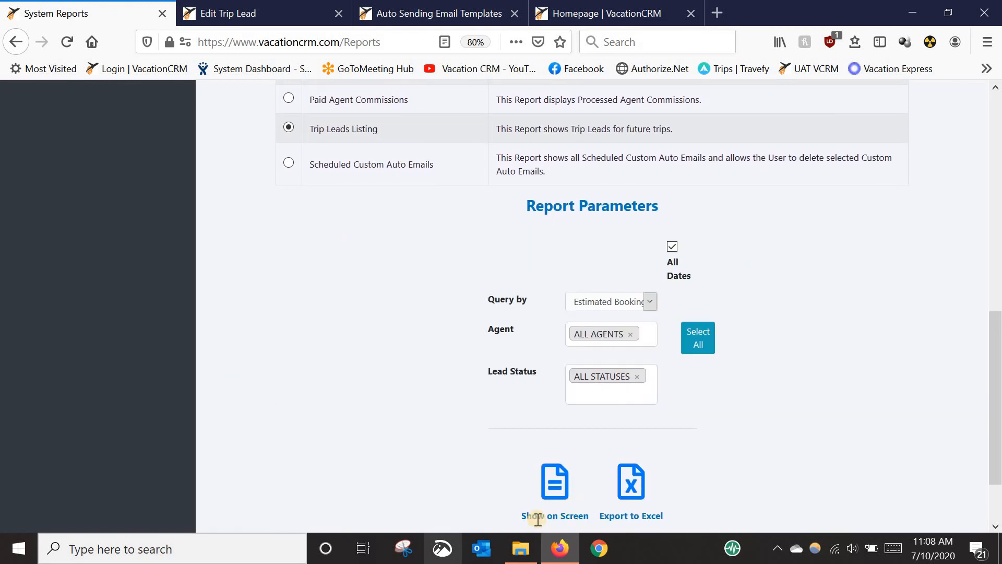
{"action": "left_click", "coordinate": [555, 483]}
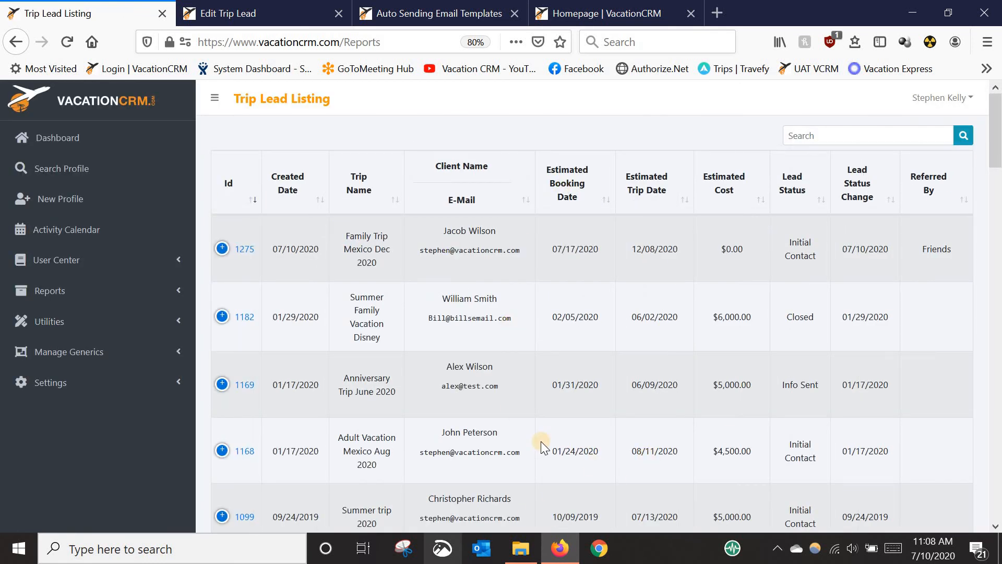
{"action": "left_click", "coordinate": [215, 98]}
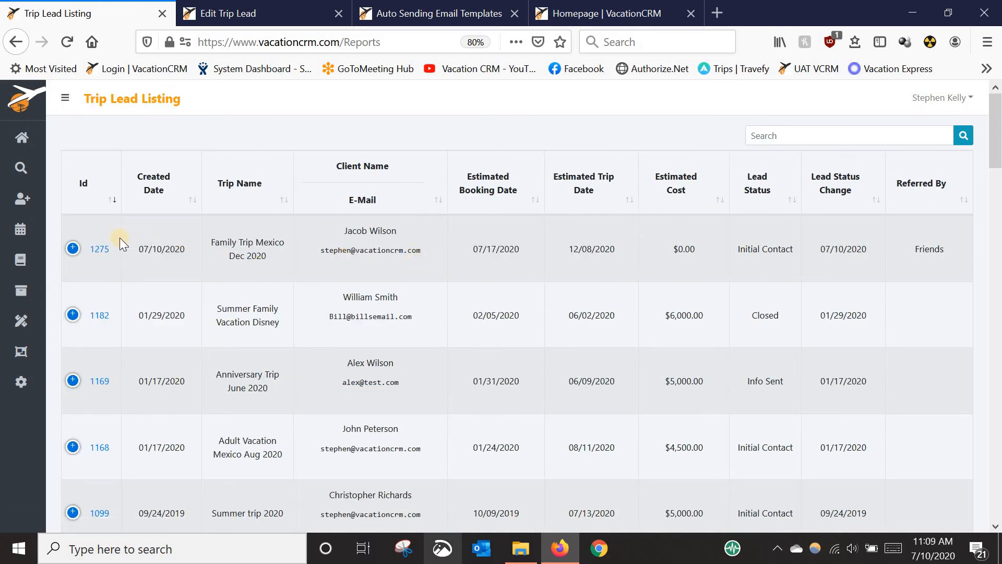
Step: Open the Custom Reports (Beta) page in a separate browser tab and open the folder containing the Leads Closed Vs Lost report
{"action": "mouse_move", "coordinate": [26, 276]}
{"action": "left_click", "coordinate": [27, 295]}
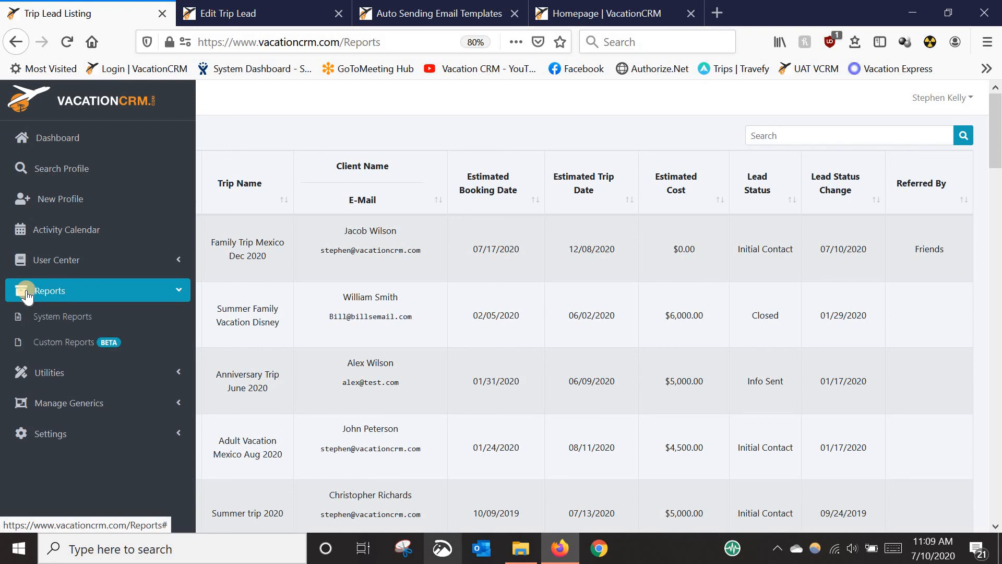
{"action": "left_click", "coordinate": [72, 347], "text": "ctrl"}
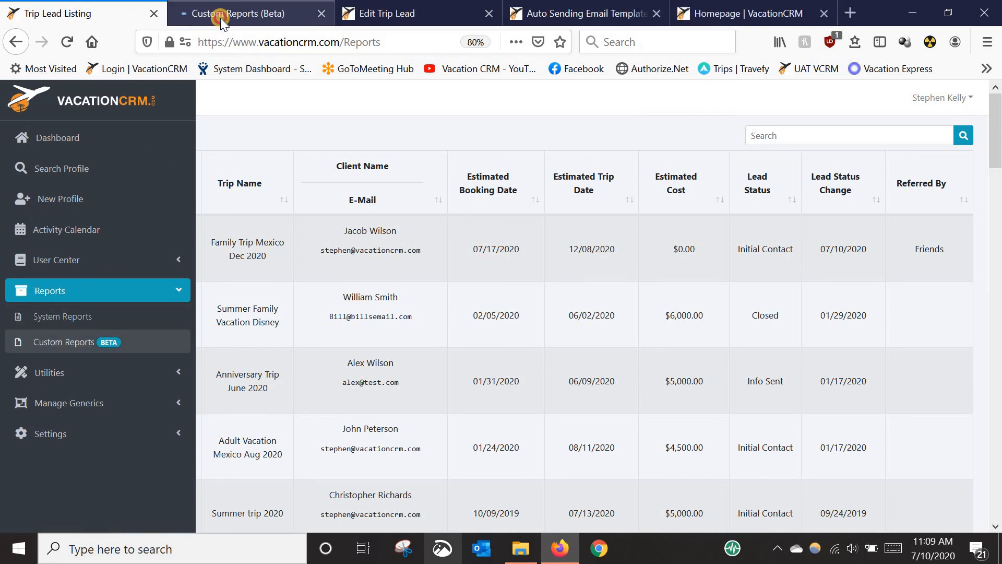
{"action": "left_click", "coordinate": [220, 18]}
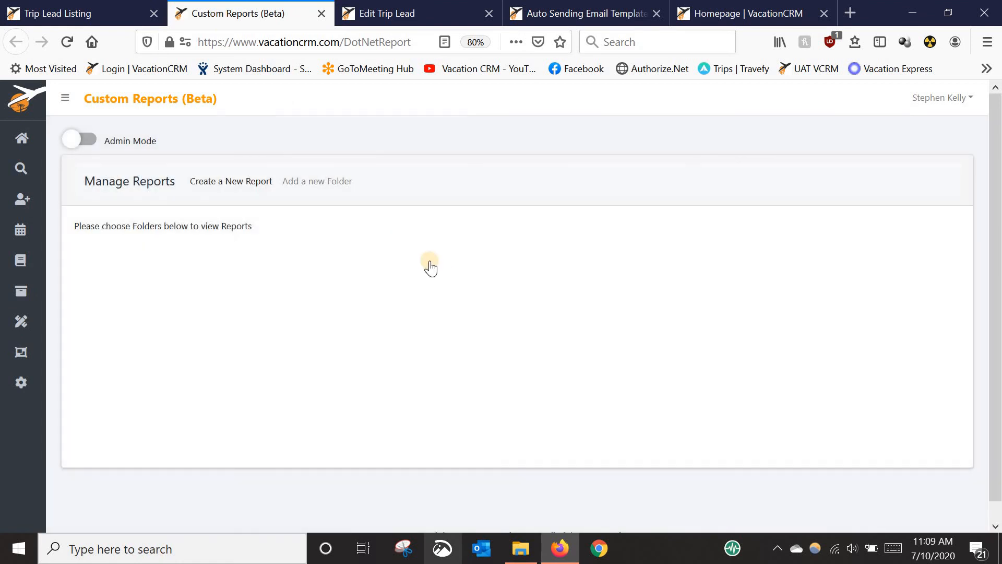
{"action": "left_click", "coordinate": [409, 266]}
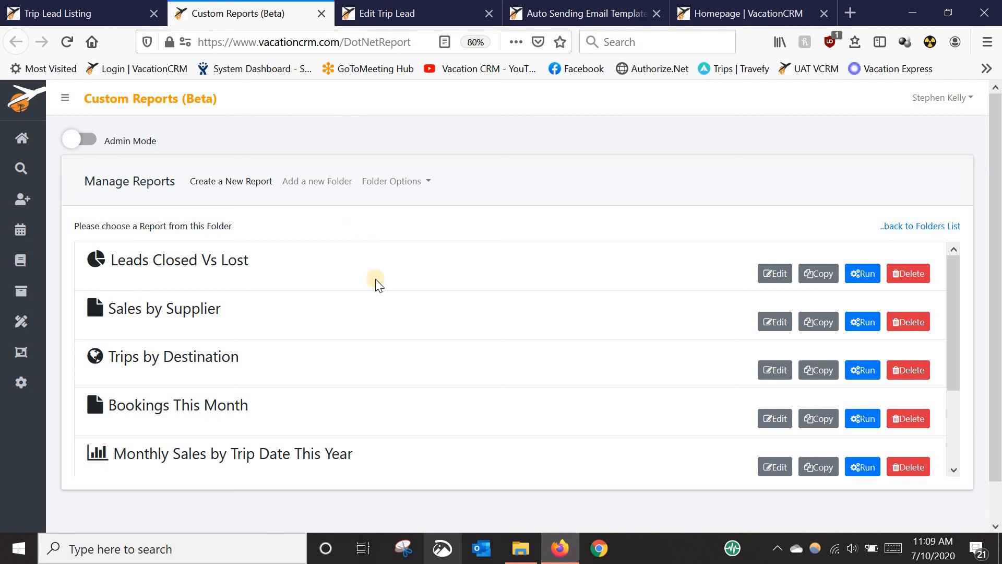
Step: Run the Leads Closed Vs Lost report and examine its pie chart slices and the estimated trip cost table
{"action": "scroll", "coordinate": [385, 293], "scroll_direction": "down", "scroll_amount": 2}
{"action": "scroll", "coordinate": [156, 314], "scroll_direction": "up", "scroll_amount": 2}
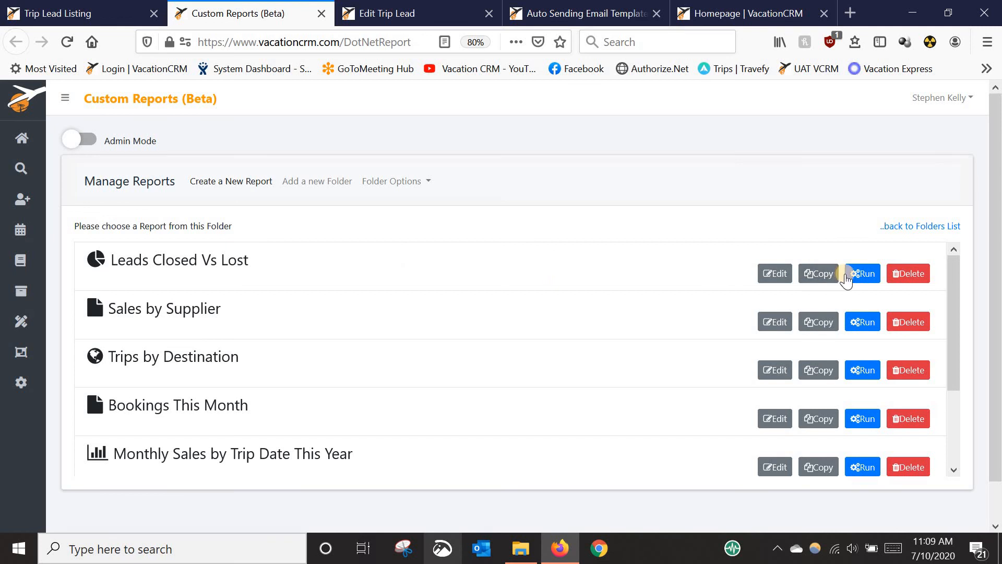
{"action": "left_click", "coordinate": [852, 273]}
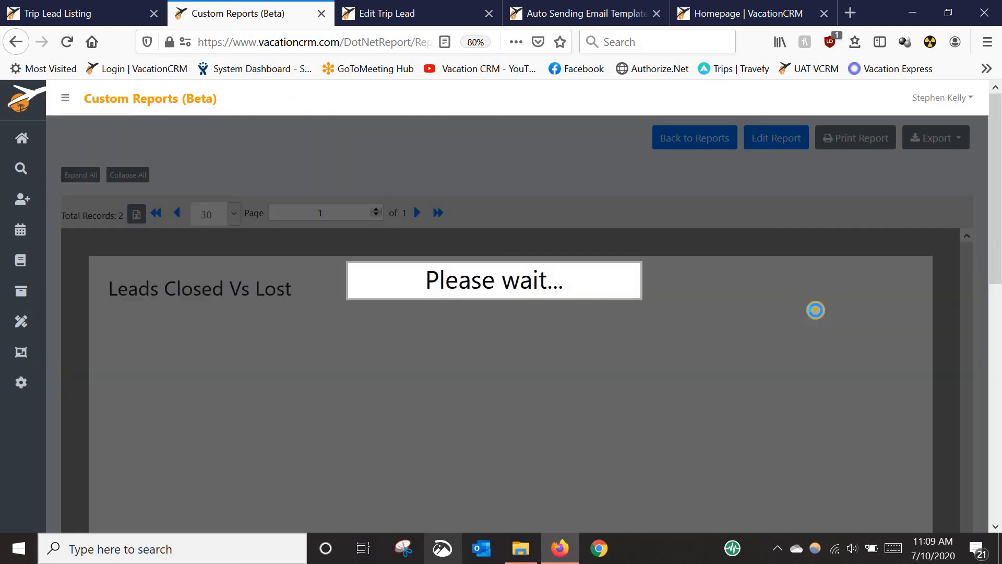
{"action": "scroll", "coordinate": [915, 293], "scroll_direction": "down", "scroll_amount": 3}
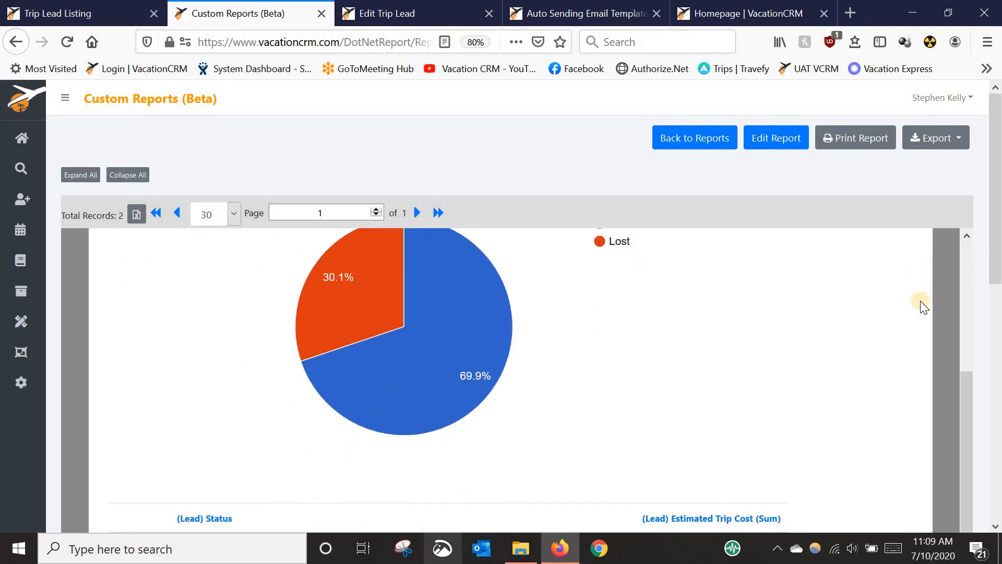
{"action": "scroll", "coordinate": [627, 444], "scroll_direction": "down", "scroll_amount": 3}
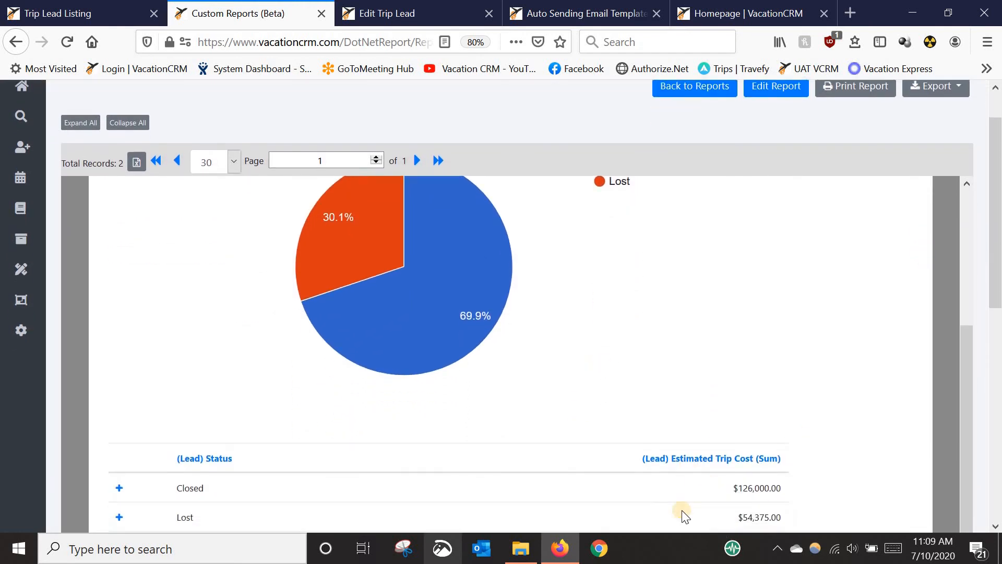
{"action": "scroll", "coordinate": [397, 331], "scroll_direction": "up", "scroll_amount": 2}
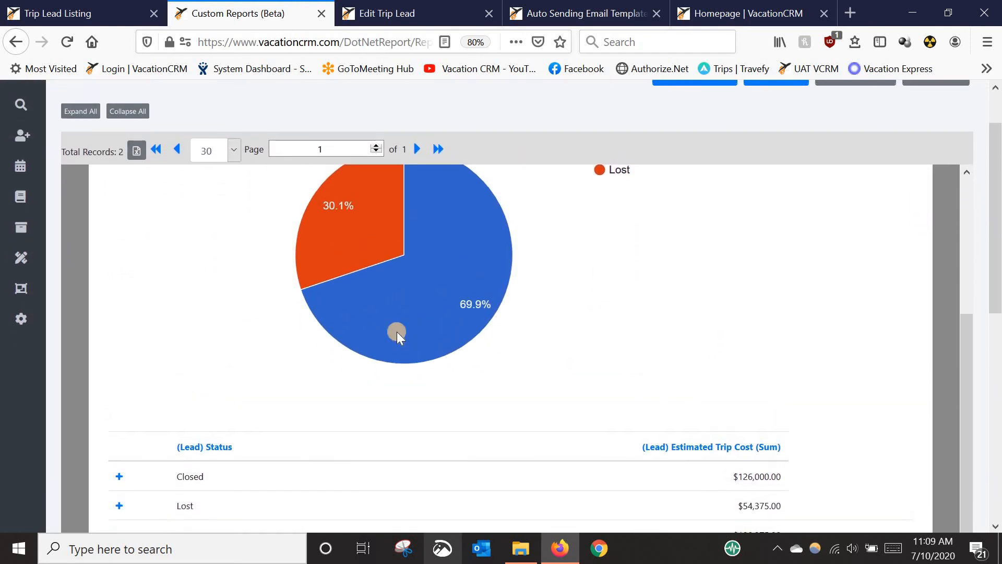
{"action": "mouse_move", "coordinate": [396, 331]}
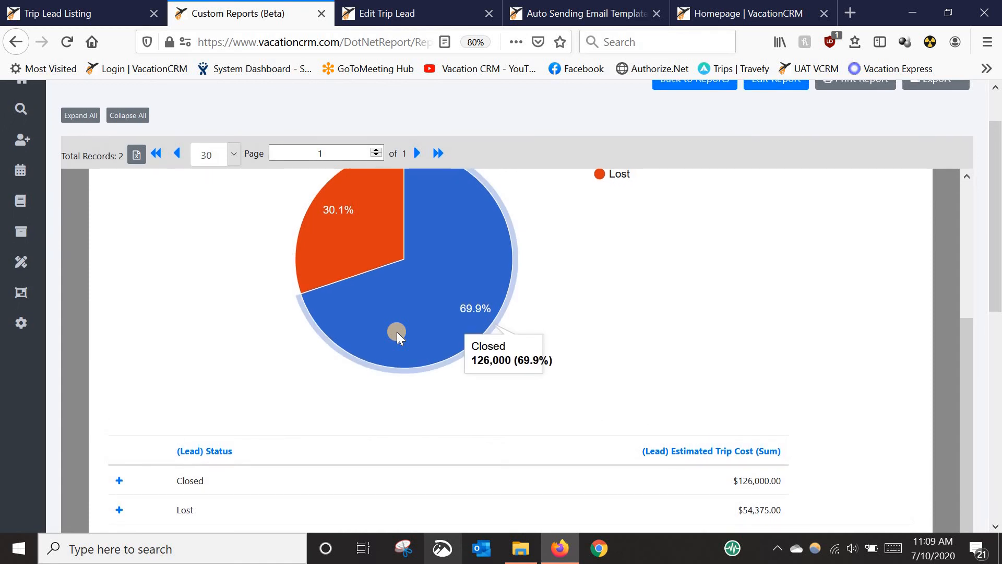
{"action": "mouse_move", "coordinate": [355, 244]}
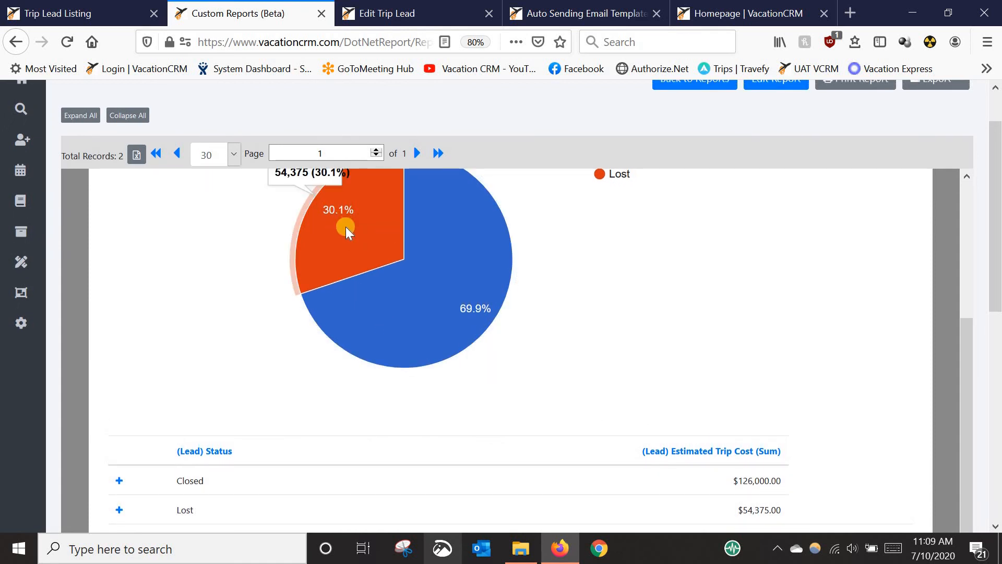
{"action": "scroll", "coordinate": [323, 256], "scroll_direction": "up", "scroll_amount": 2}
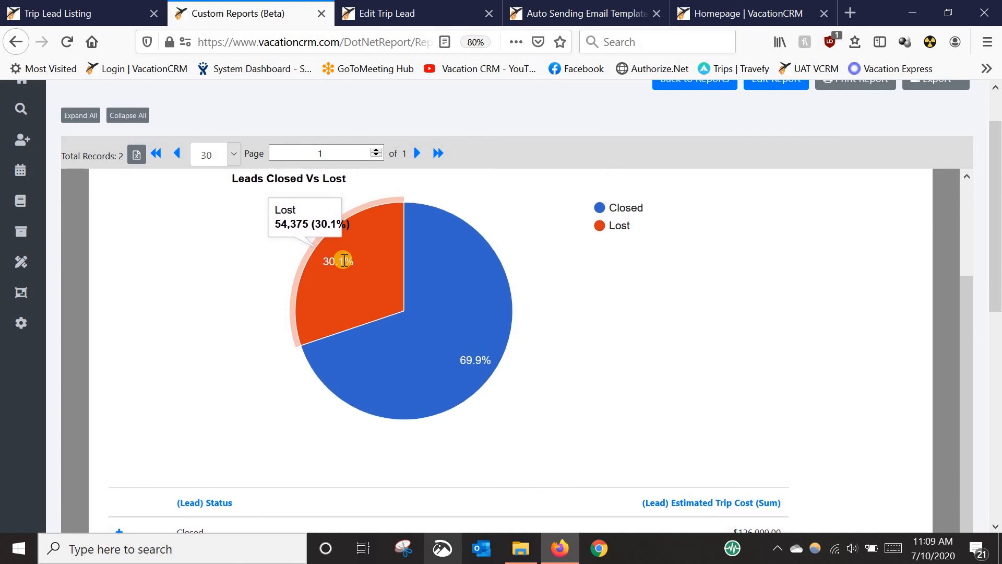
{"action": "scroll", "coordinate": [704, 141], "scroll_direction": "up", "scroll_amount": 2}
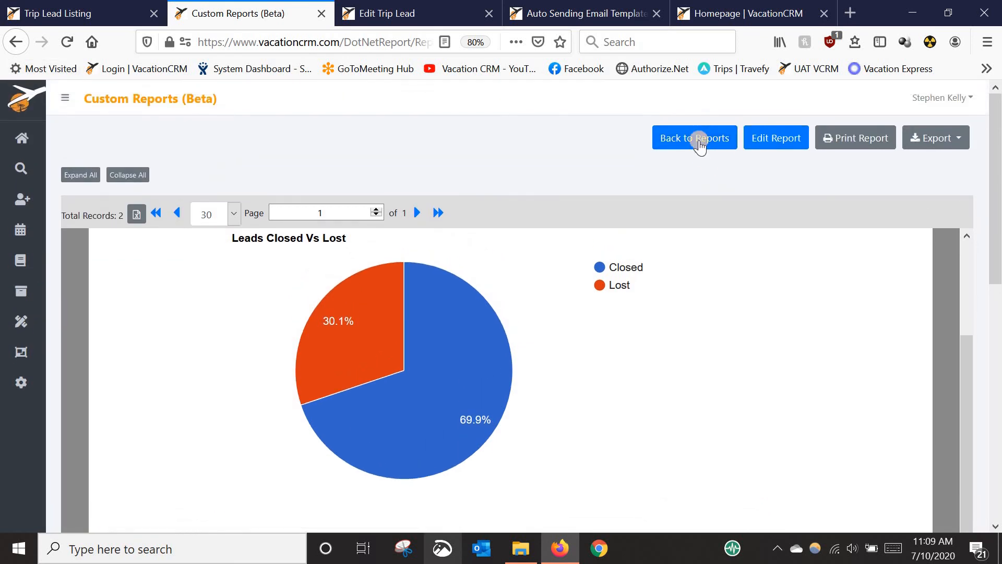
Step: Return to the folders list, open the folder containing Leads by referral source, and run that report
{"action": "left_click", "coordinate": [699, 139]}
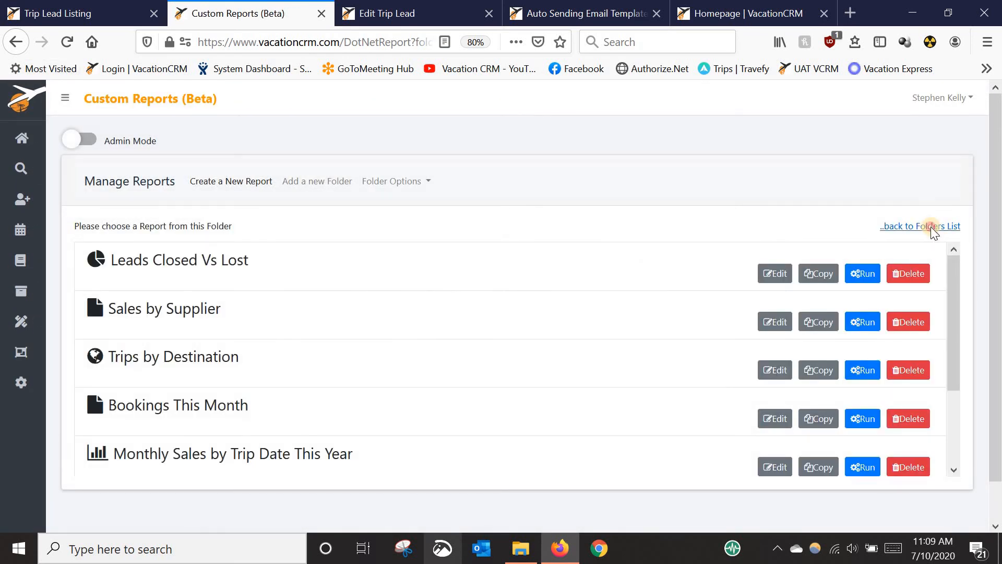
{"action": "left_click", "coordinate": [935, 226]}
{"action": "left_click", "coordinate": [486, 274]}
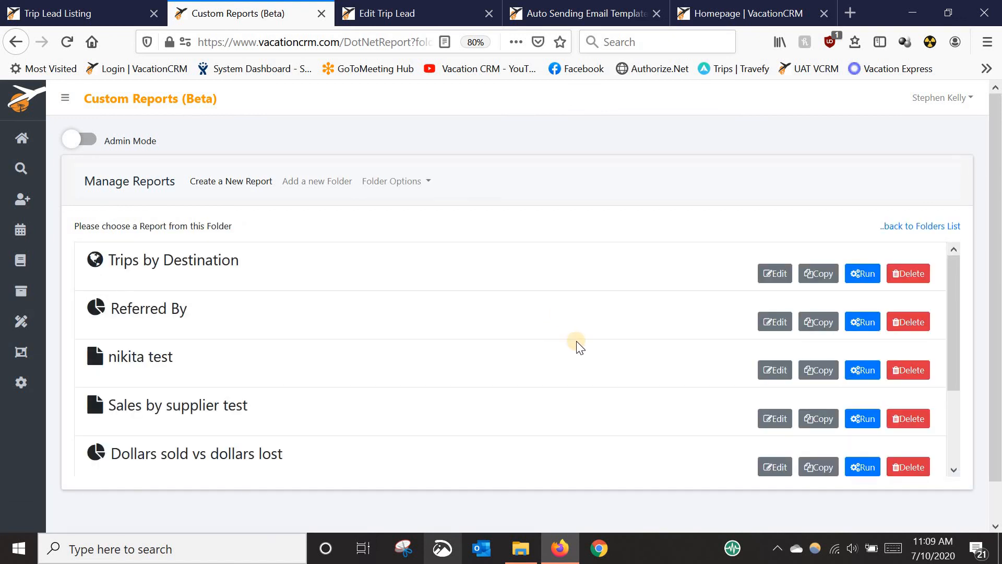
{"action": "scroll", "coordinate": [580, 347], "scroll_direction": "down", "scroll_amount": 4}
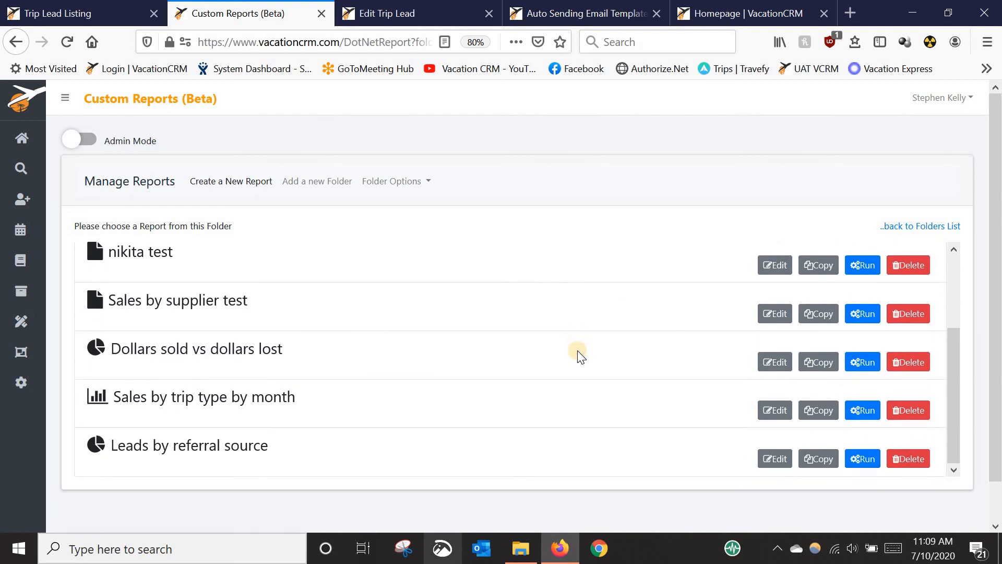
{"action": "scroll", "coordinate": [160, 455], "scroll_direction": "down", "scroll_amount": 2}
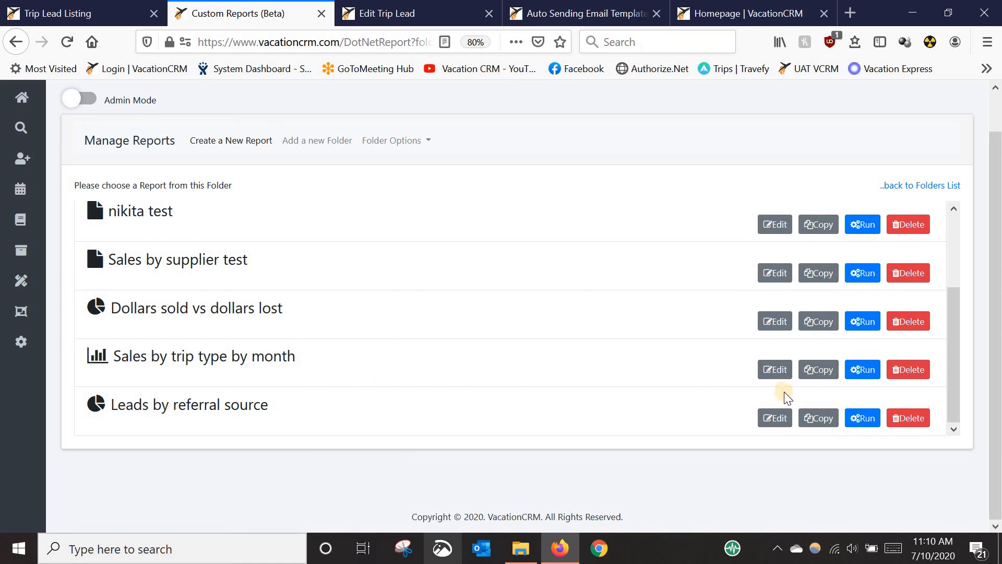
{"action": "left_click", "coordinate": [867, 415]}
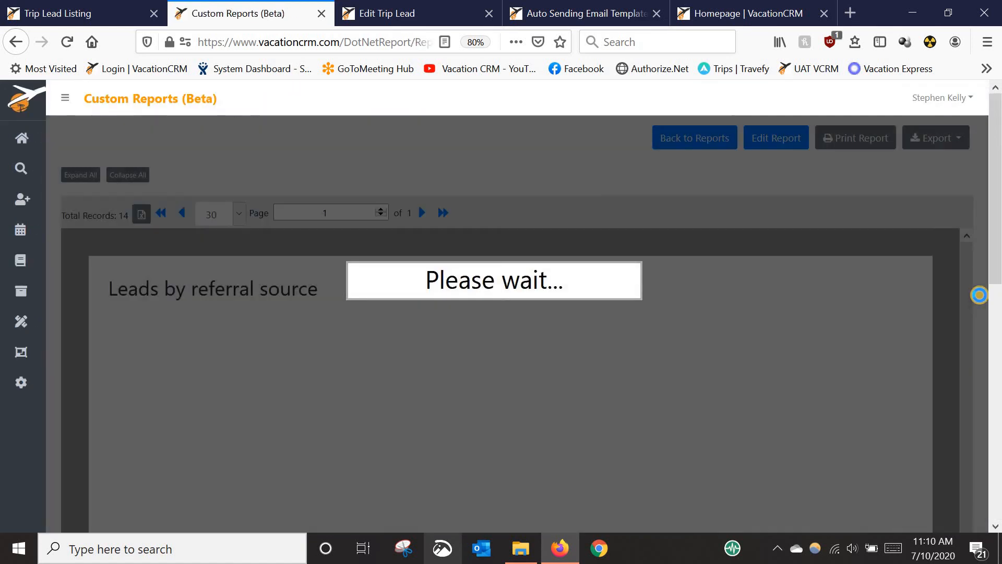
Step: Examine the Leads by referral source pie chart and the estimated trip cost table grouped by Referred By
{"action": "scroll", "coordinate": [983, 302], "scroll_direction": "down", "scroll_amount": 5}
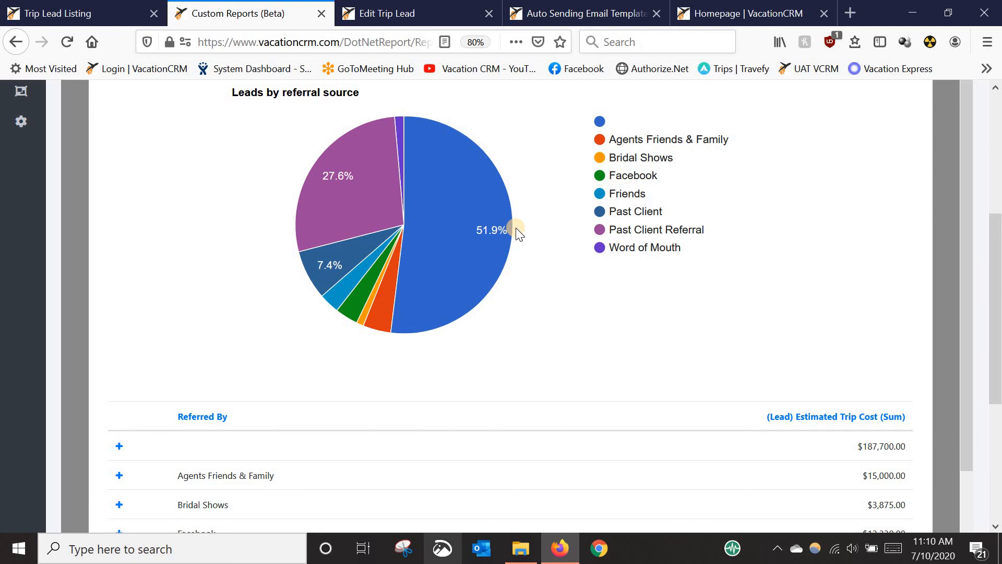
{"action": "mouse_move", "coordinate": [482, 255]}
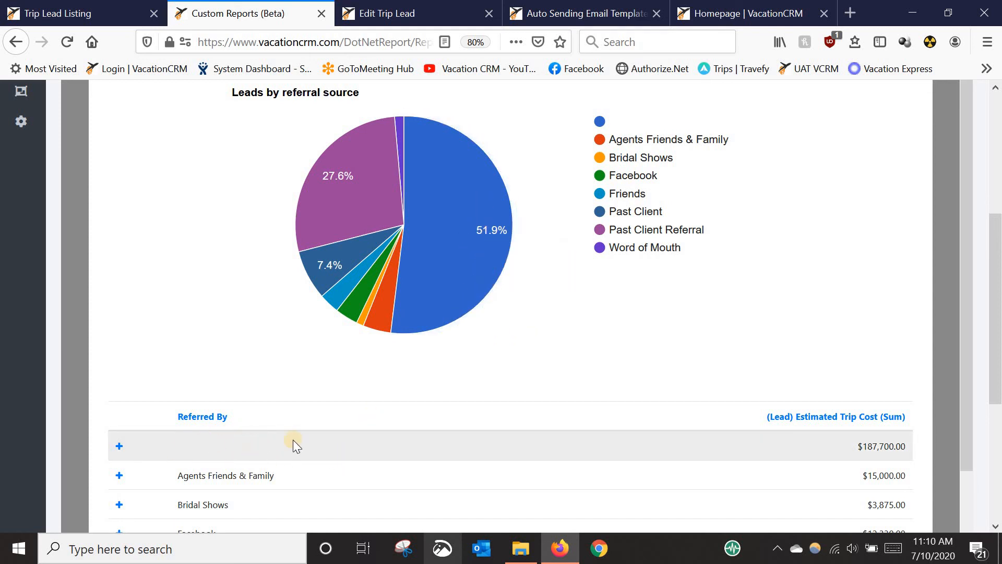
{"action": "mouse_move", "coordinate": [452, 258]}
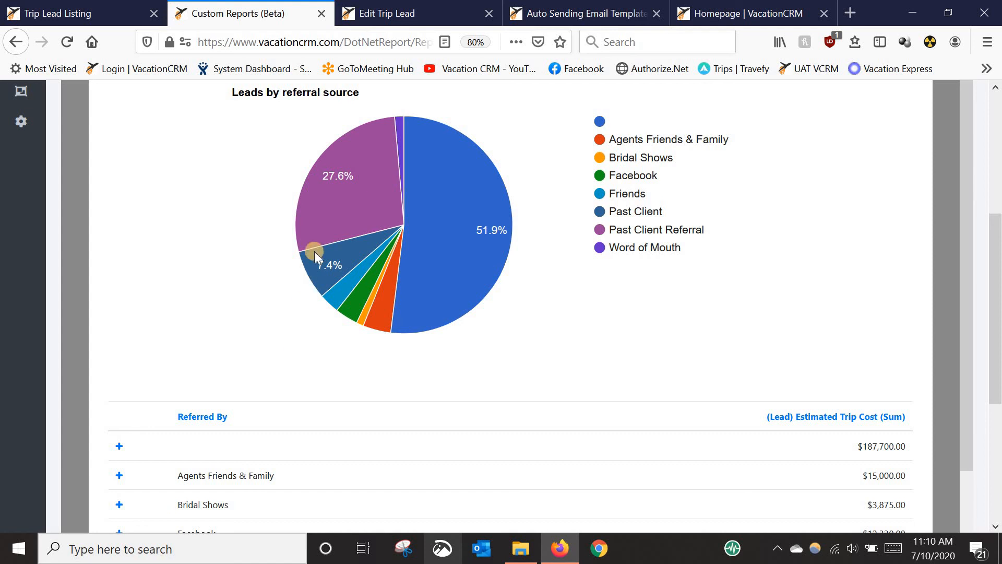
{"action": "mouse_move", "coordinate": [345, 215]}
{"action": "scroll", "coordinate": [369, 286], "scroll_direction": "down", "scroll_amount": 2}
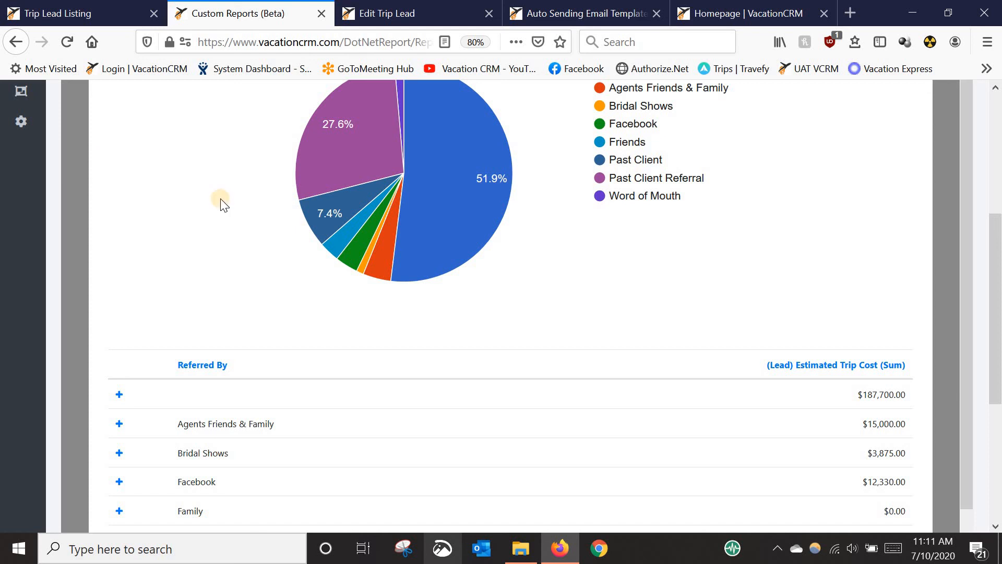
{"action": "scroll", "coordinate": [254, 219], "scroll_direction": "up", "scroll_amount": 2}
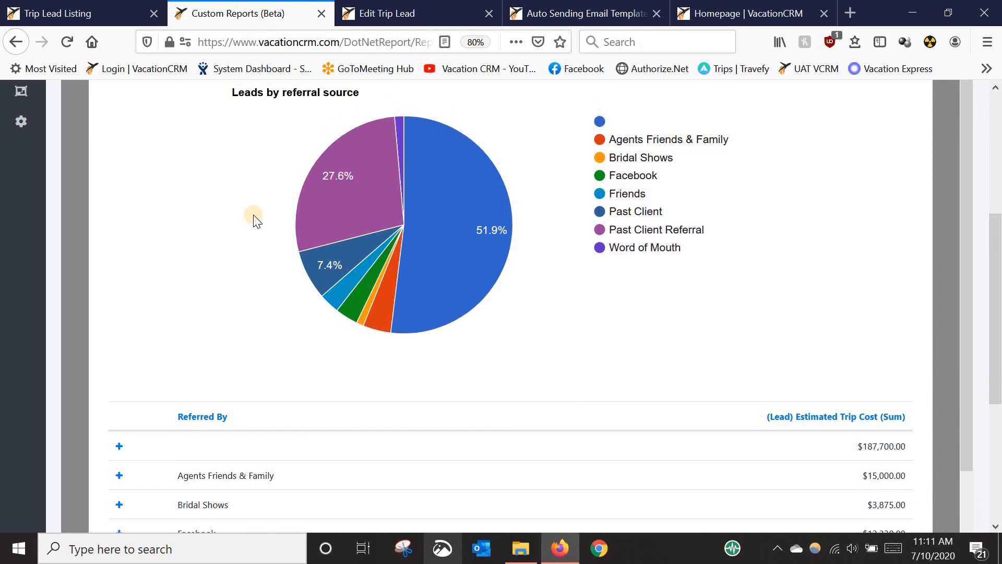
{"action": "scroll", "coordinate": [162, 245], "scroll_direction": "up", "scroll_amount": 4}
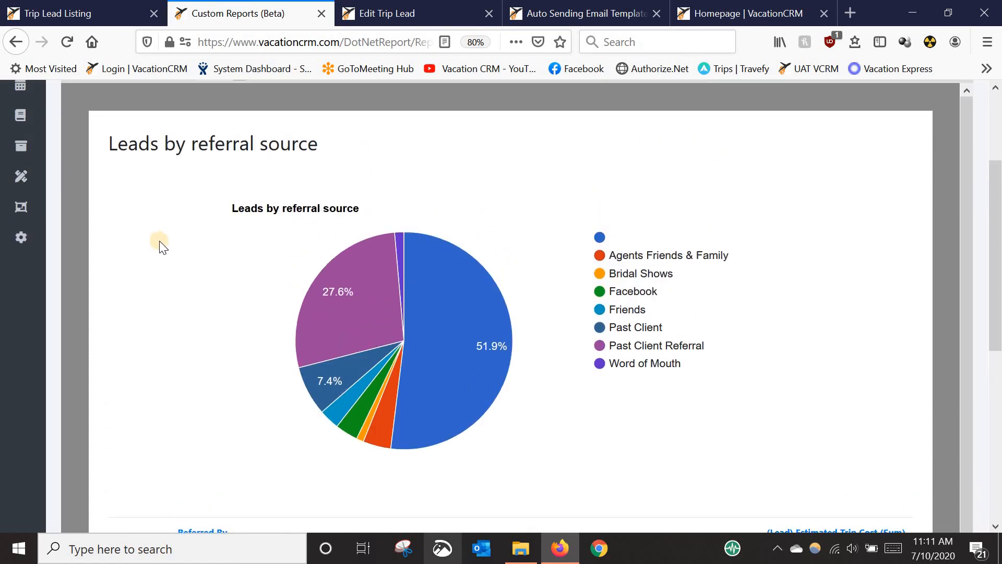
Step: Leave the referral source report and return to the Operational Dashboard
{"action": "scroll", "coordinate": [163, 245], "scroll_direction": "up", "scroll_amount": 6}
{"action": "left_click", "coordinate": [670, 142]}
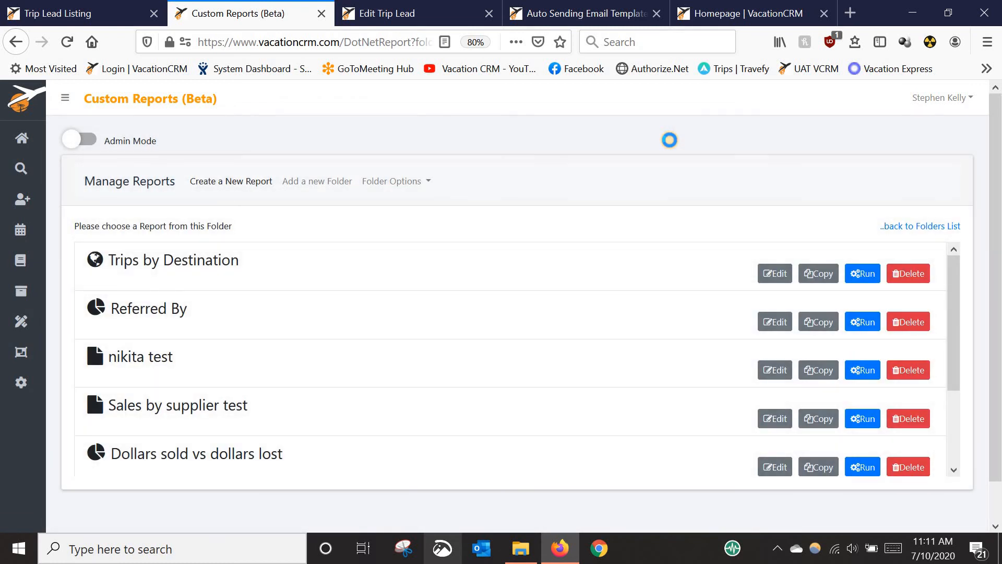
{"action": "left_click", "coordinate": [26, 138]}
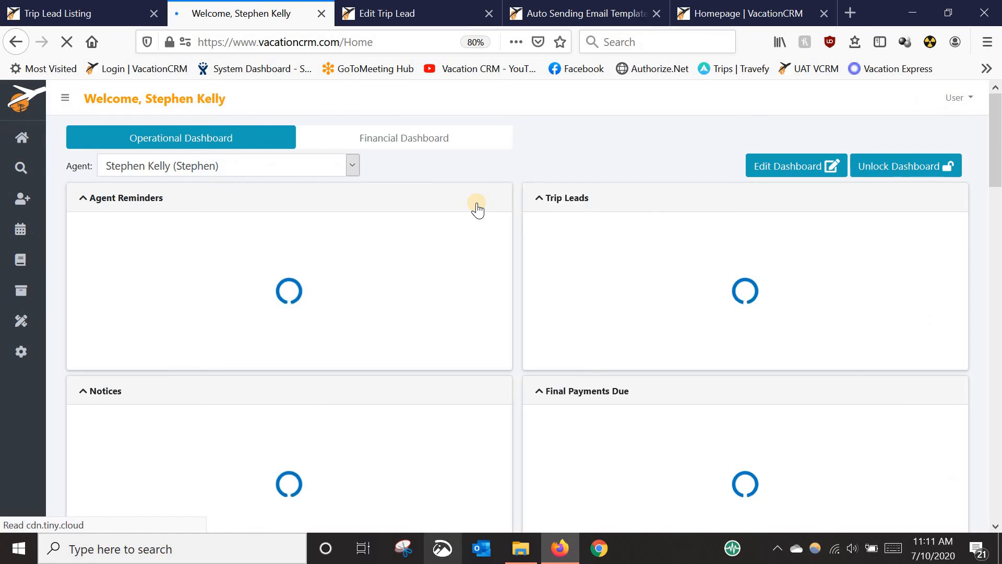